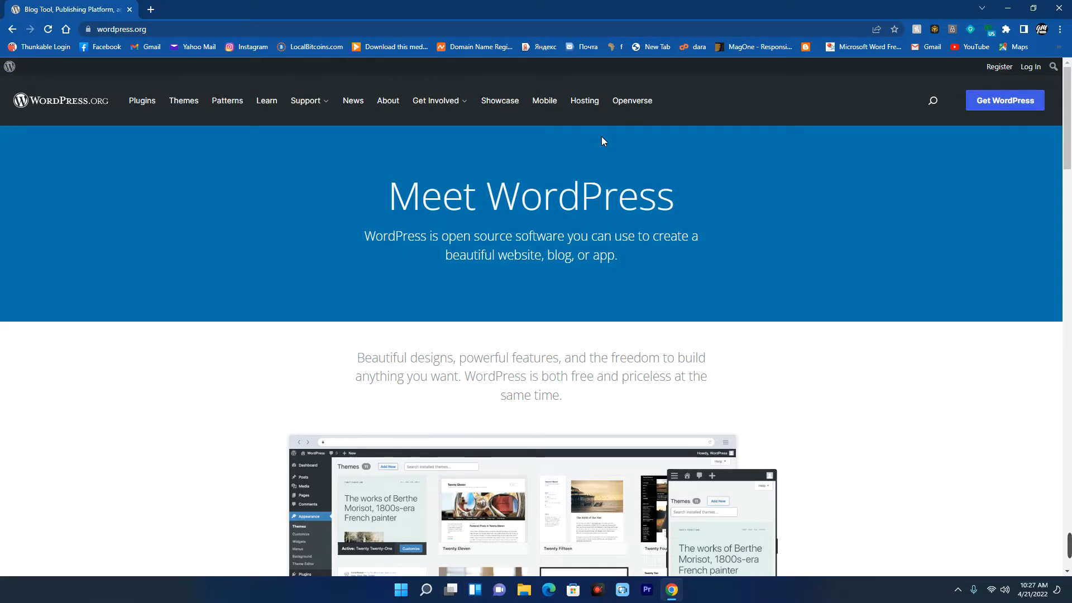
Download WordPress 5.9.3 from the WordPress.org download page and dismiss the message shown over the page.
{"action": "scroll", "coordinate": [537, 201], "scroll_direction": "down", "scroll_amount": 10}
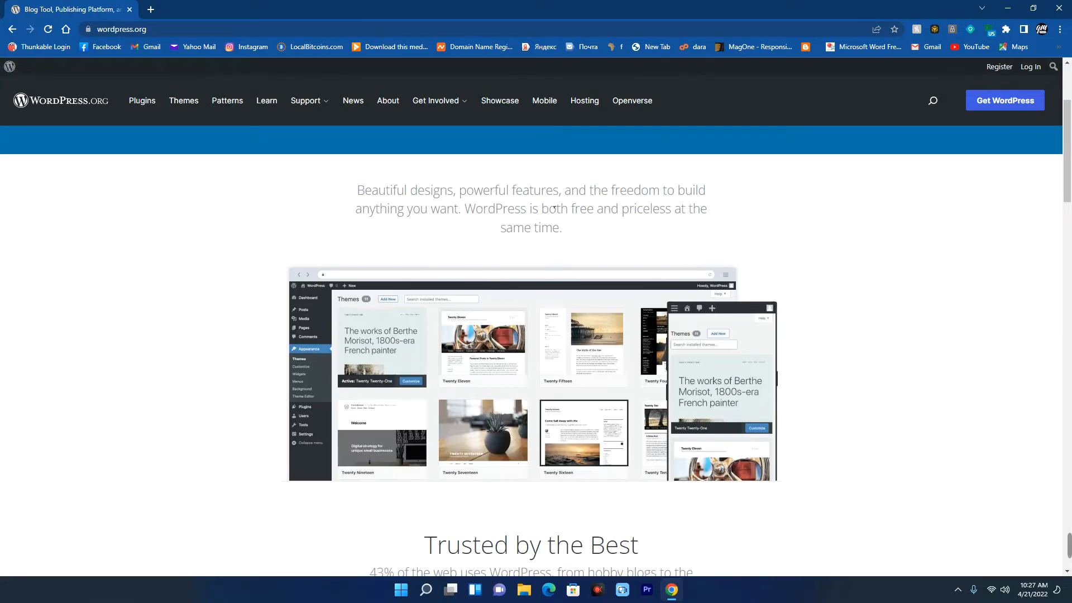
{"action": "scroll", "coordinate": [542, 213], "scroll_direction": "up", "scroll_amount": 10}
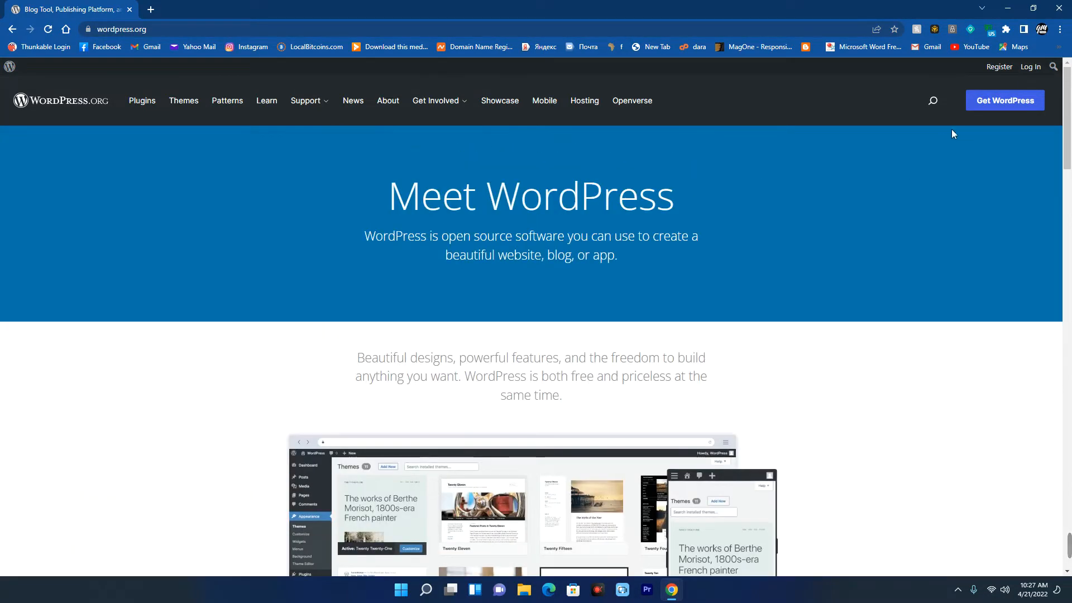
{"action": "left_click", "coordinate": [983, 103]}
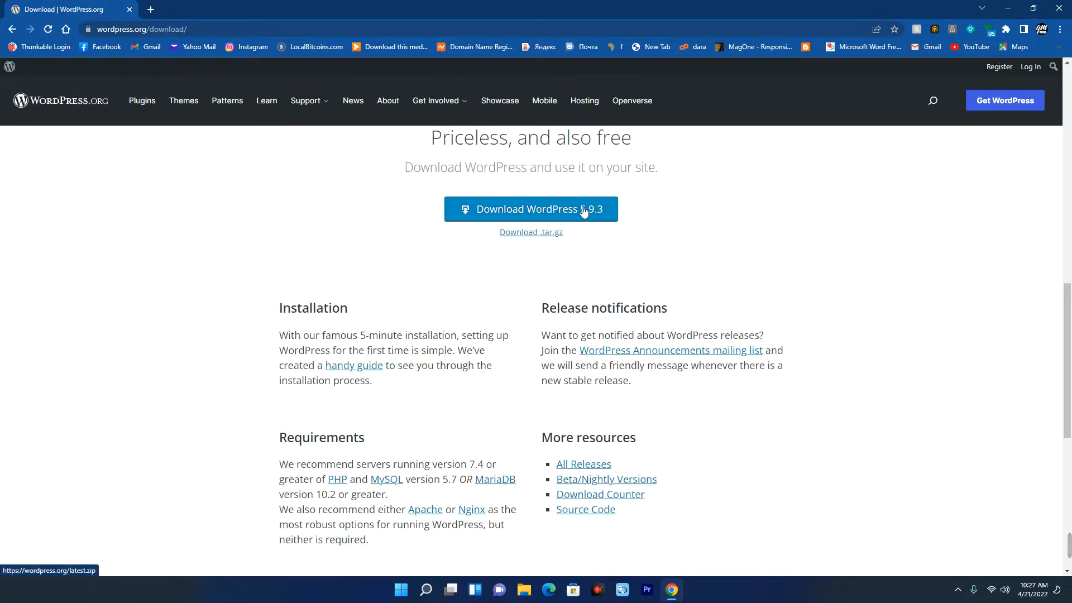
{"action": "left_click", "coordinate": [582, 211]}
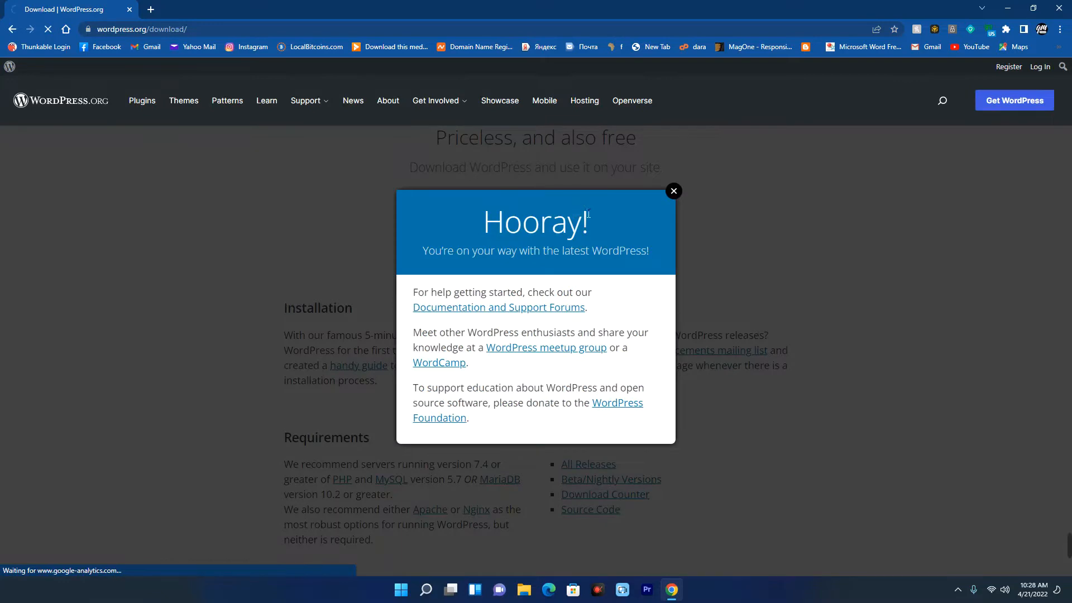
{"action": "left_click", "coordinate": [707, 206]}
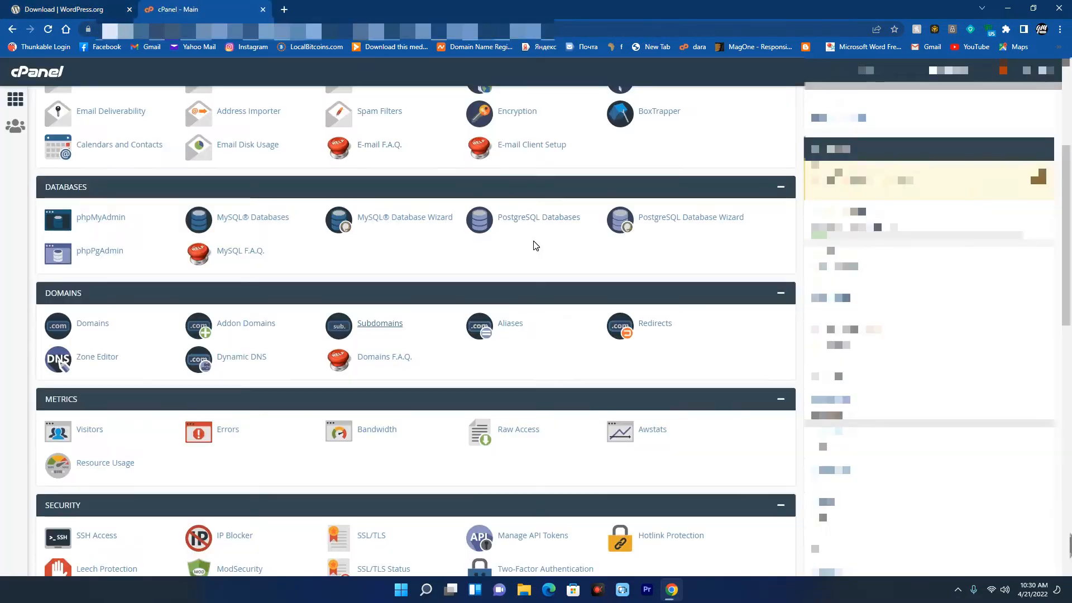
Find the Databases section on the cPanel main page and open MySQL Databases.
{"action": "scroll", "coordinate": [535, 246], "scroll_direction": "down", "scroll_amount": 4}
{"action": "scroll", "coordinate": [534, 247], "scroll_direction": "down", "scroll_amount": 8}
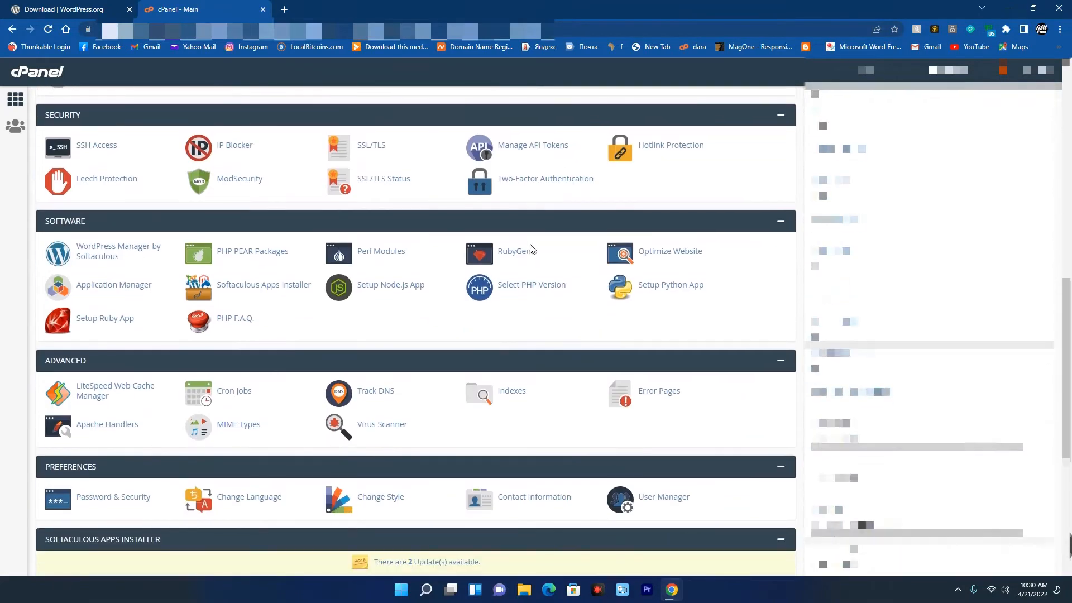
{"action": "scroll", "coordinate": [483, 255], "scroll_direction": "up", "scroll_amount": 14}
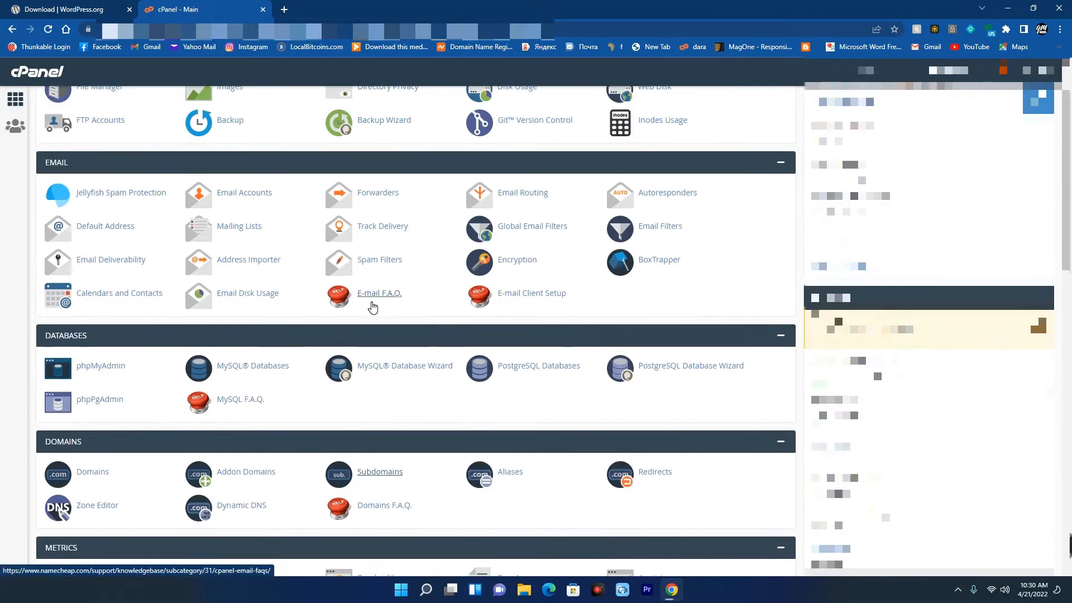
{"action": "mouse_move", "coordinate": [22, 323]}
{"action": "left_mouse_down"}
{"action": "mouse_move", "coordinate": [467, 430]}
{"action": "mouse_move", "coordinate": [795, 436]}
{"action": "left_mouse_up"}
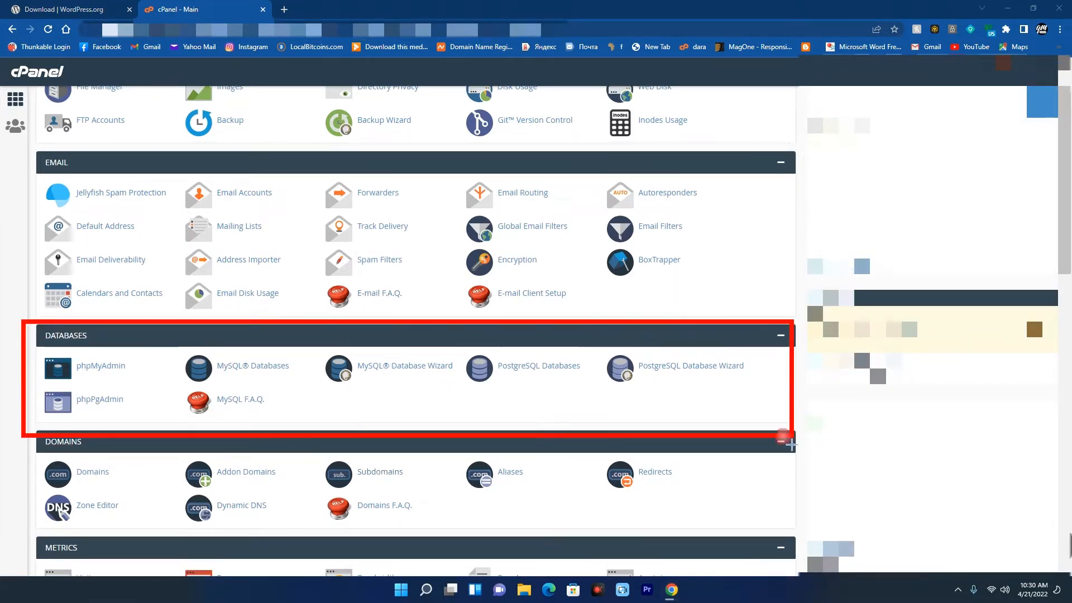
{"action": "mouse_move", "coordinate": [185, 344]}
{"action": "left_mouse_down"}
{"action": "mouse_move", "coordinate": [329, 393]}
{"action": "mouse_move", "coordinate": [311, 390]}
{"action": "left_mouse_up"}
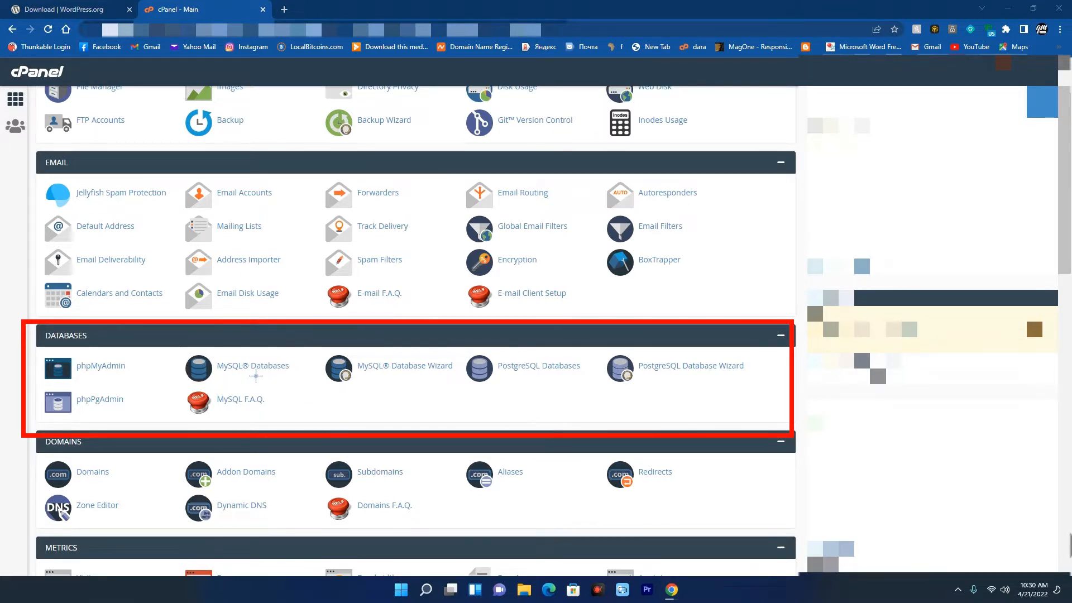
{"action": "left_click", "coordinate": [255, 368]}
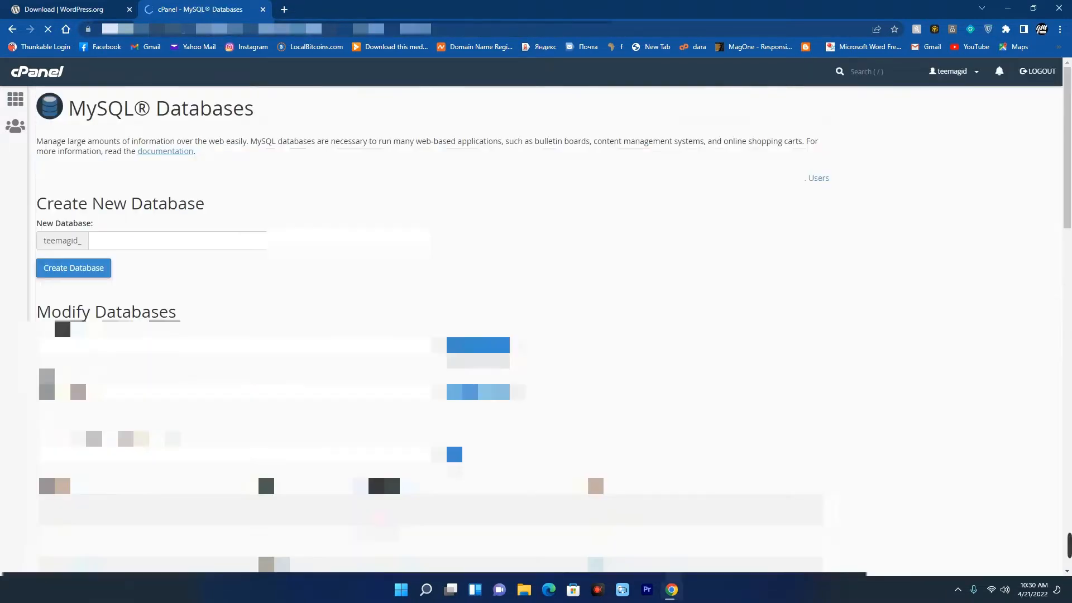
Search the computer for Notepad, open it for notes, and return to the browser.
{"action": "left_click", "coordinate": [426, 589]}
{"action": "type", "text": "note"}
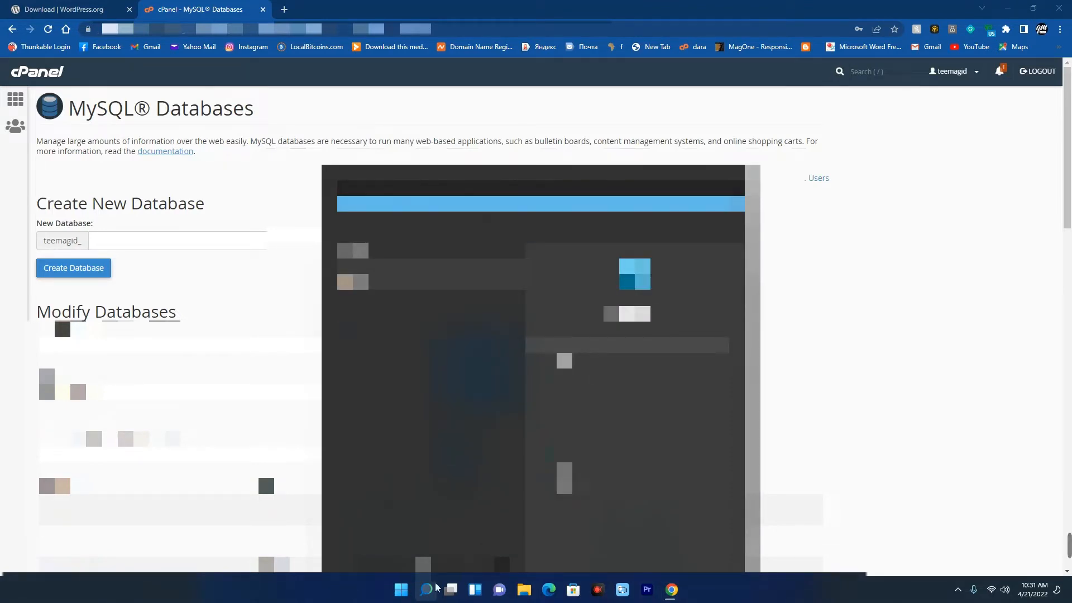
{"action": "left_click", "coordinate": [429, 274]}
{"action": "left_click", "coordinate": [475, 241]}
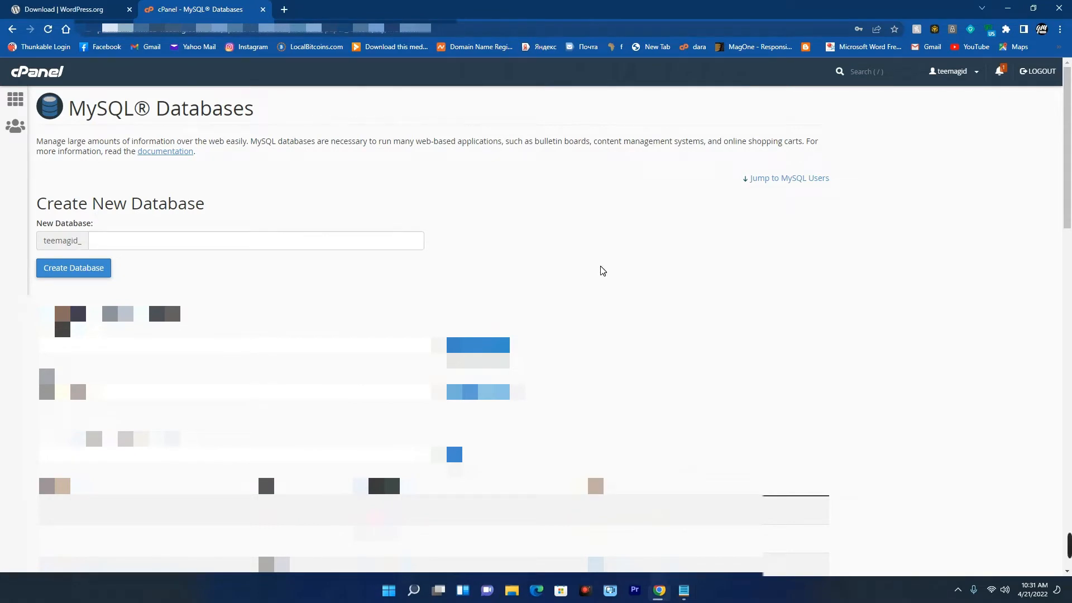
Create a new MySQL database named demo1 after the account prefix.
{"action": "left_click", "coordinate": [129, 253]}
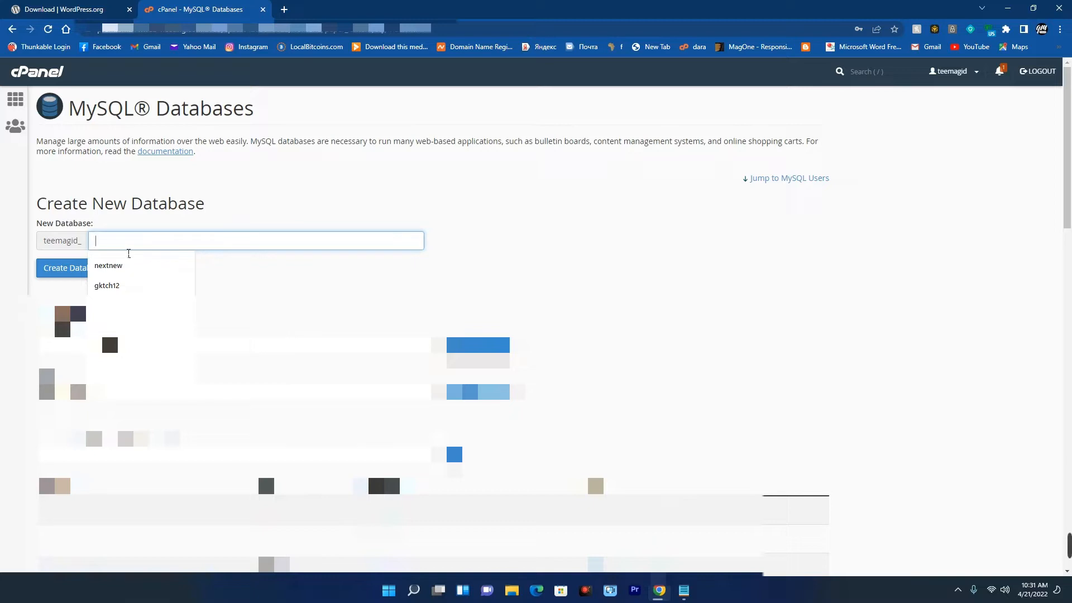
{"action": "type", "text": "demo1"}
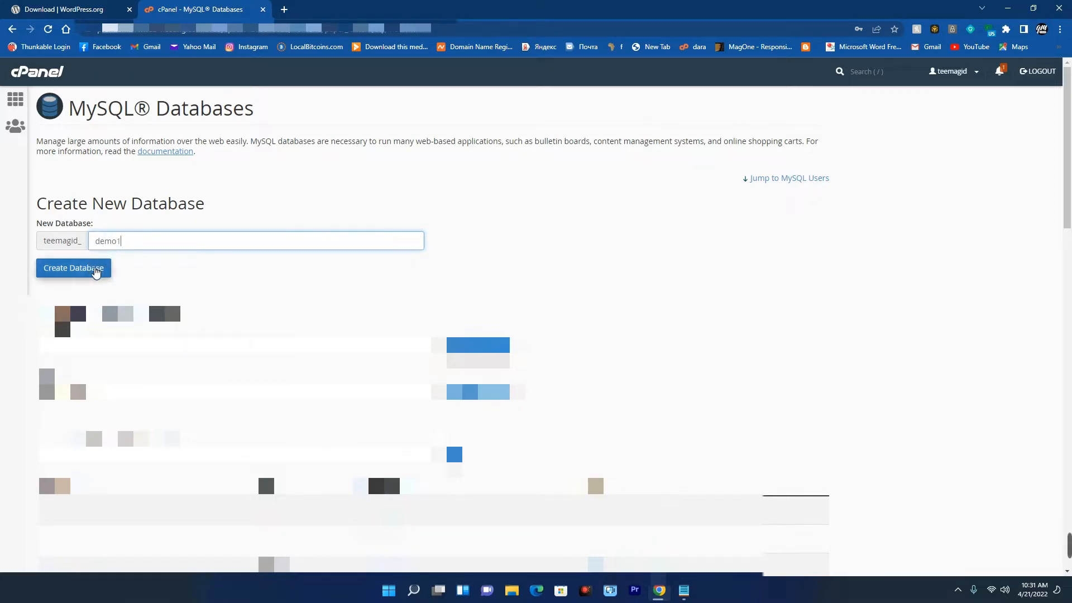
{"action": "left_click", "coordinate": [96, 270]}
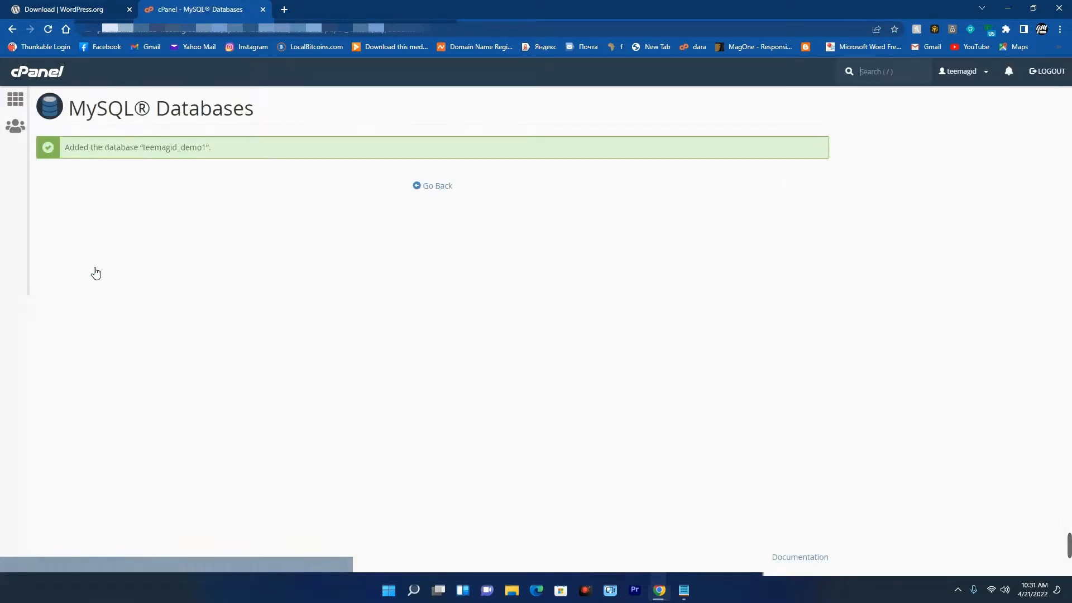
Copy the new database's full name into Notepad after the label "DB Name:" and return to the browser.
{"action": "double_click", "coordinate": [140, 152]}
{"action": "triple_click", "coordinate": [158, 152]}
{"action": "left_click", "coordinate": [146, 164]}
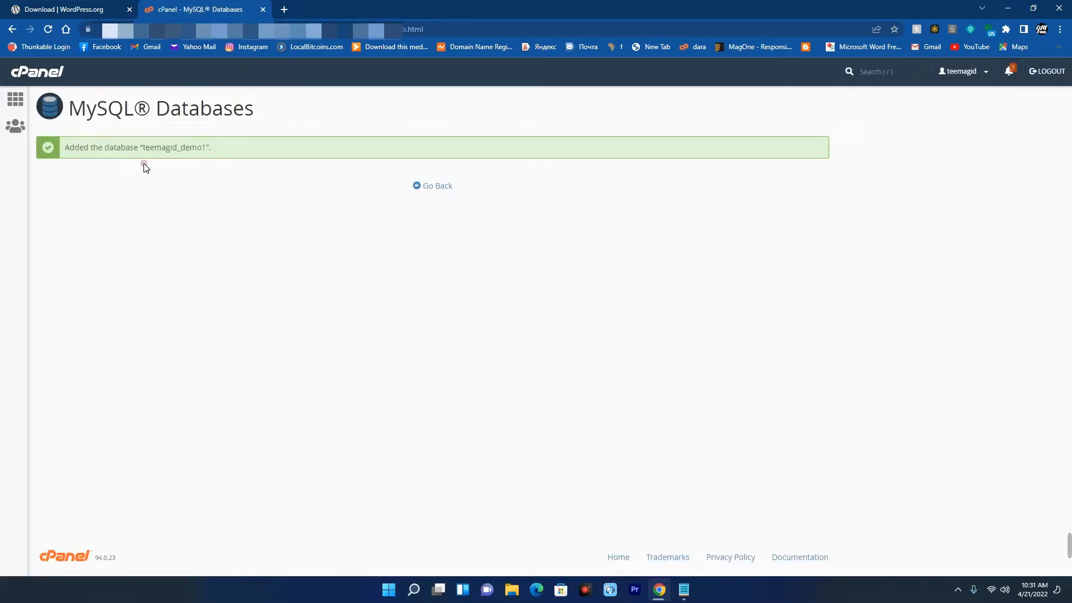
{"action": "double_click", "coordinate": [153, 147]}
{"action": "key", "text": "ctrl+c"}
{"action": "right_click", "coordinate": [150, 148]}
{"action": "left_click", "coordinate": [162, 161]}
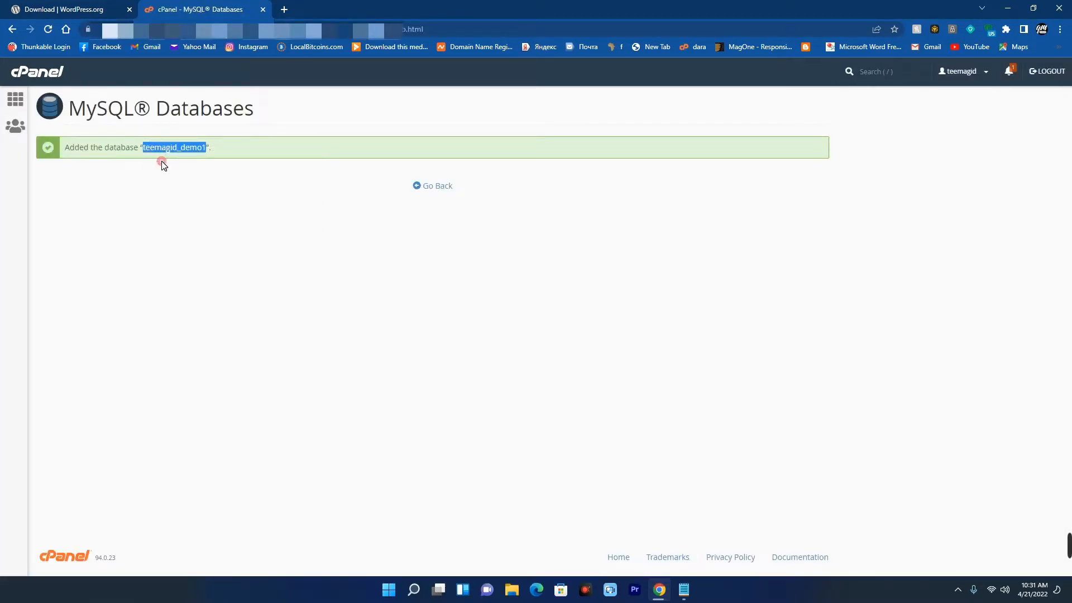
{"action": "left_click", "coordinate": [684, 589]}
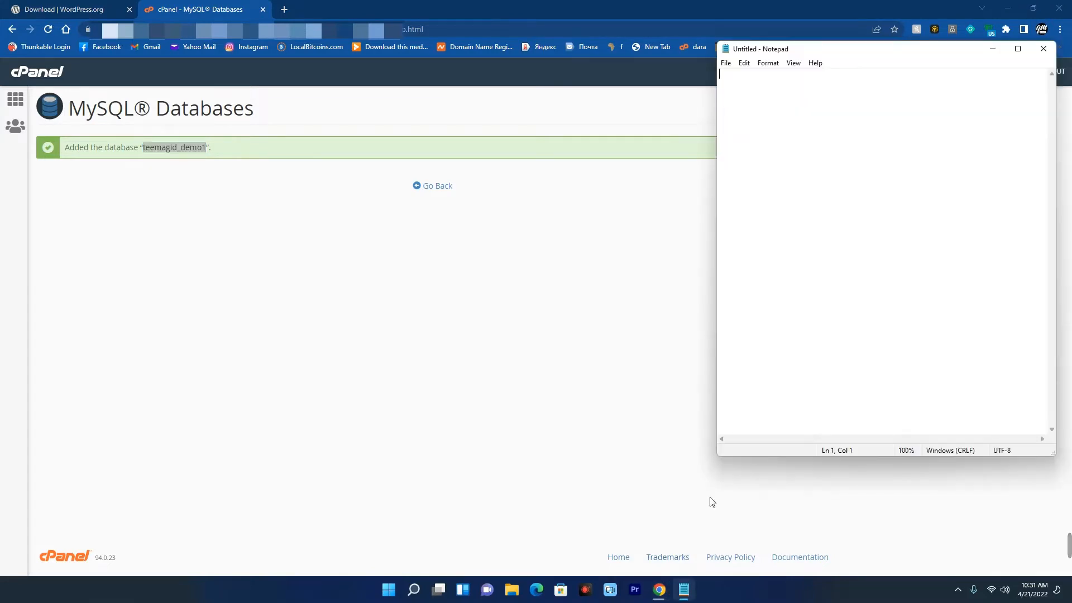
{"action": "type", "text": "DB Name:"}
{"action": "key", "text": "ctrl+v"}
{"action": "left_click", "coordinate": [335, 306]}
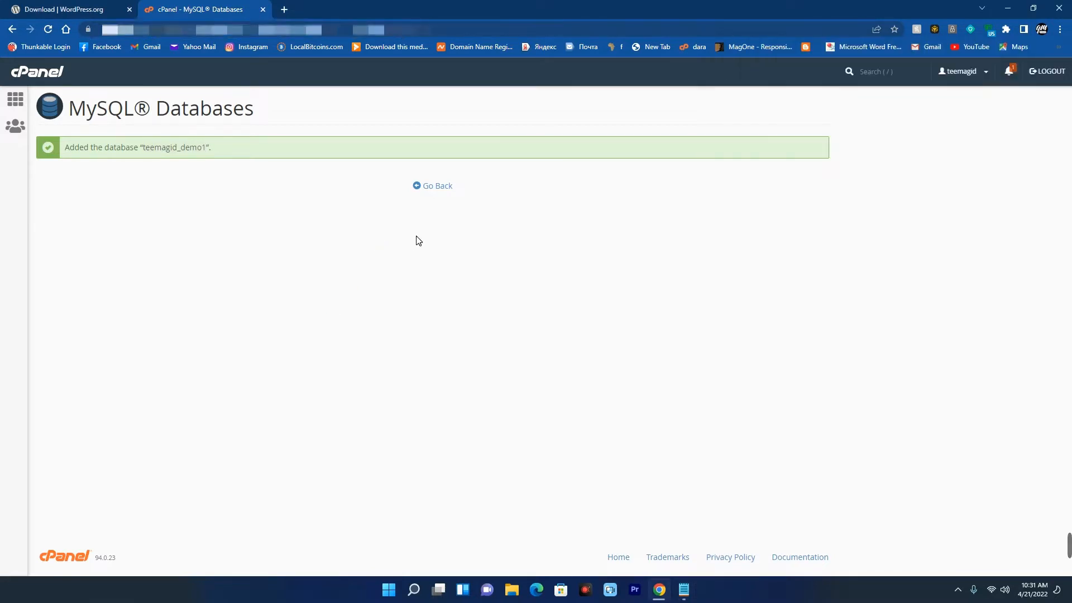
Return to the MySQL Databases page and enter demo1 as the username of a new MySQL user.
{"action": "left_click", "coordinate": [423, 187]}
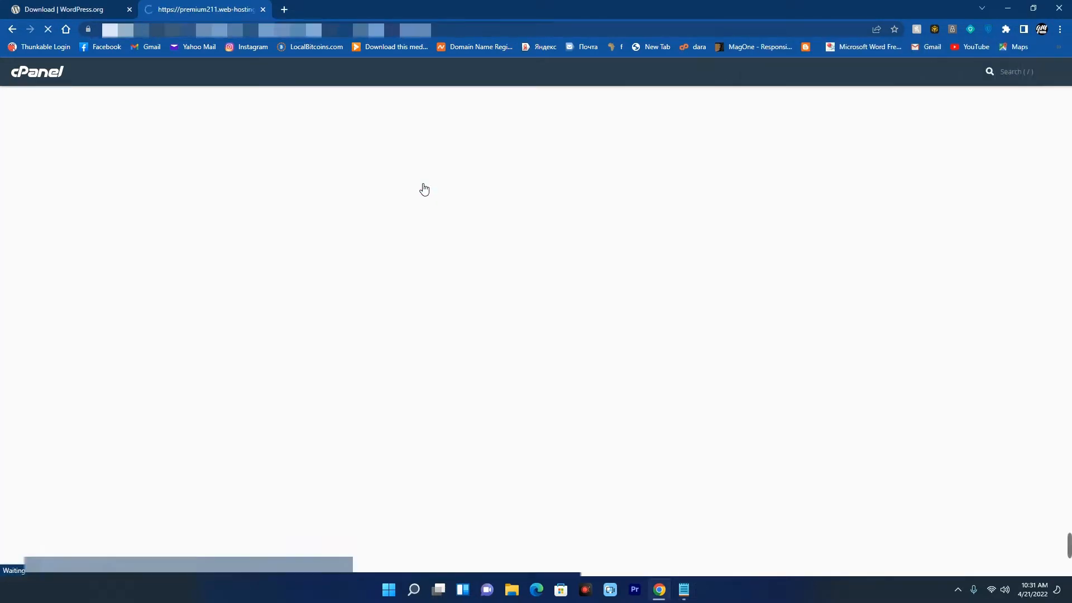
{"action": "scroll", "coordinate": [341, 252], "scroll_direction": "down", "scroll_amount": 10}
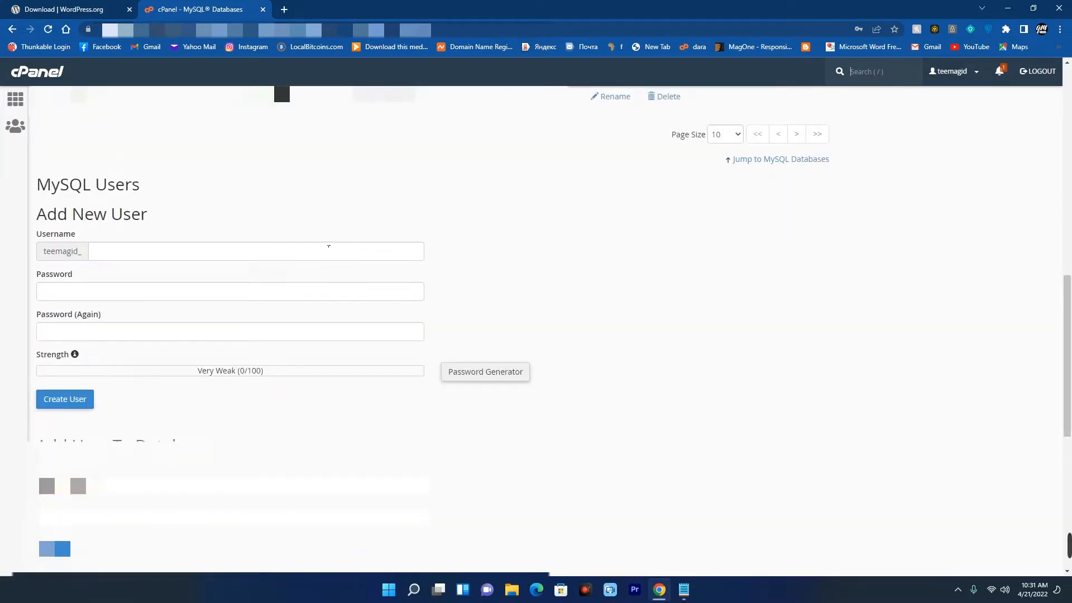
{"action": "left_click", "coordinate": [171, 260]}
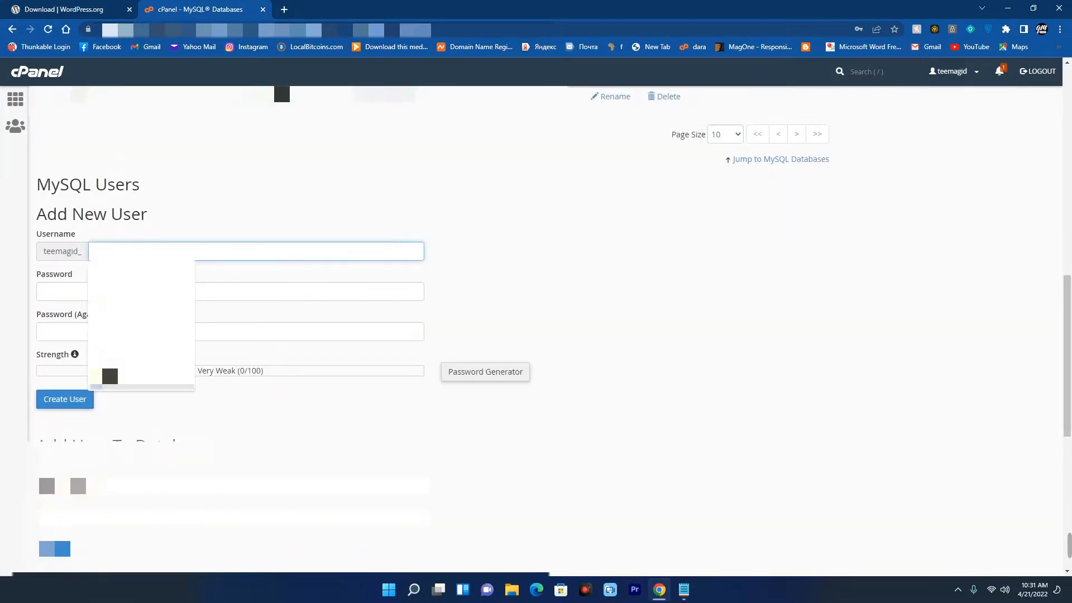
{"action": "type", "text": "demo1"}
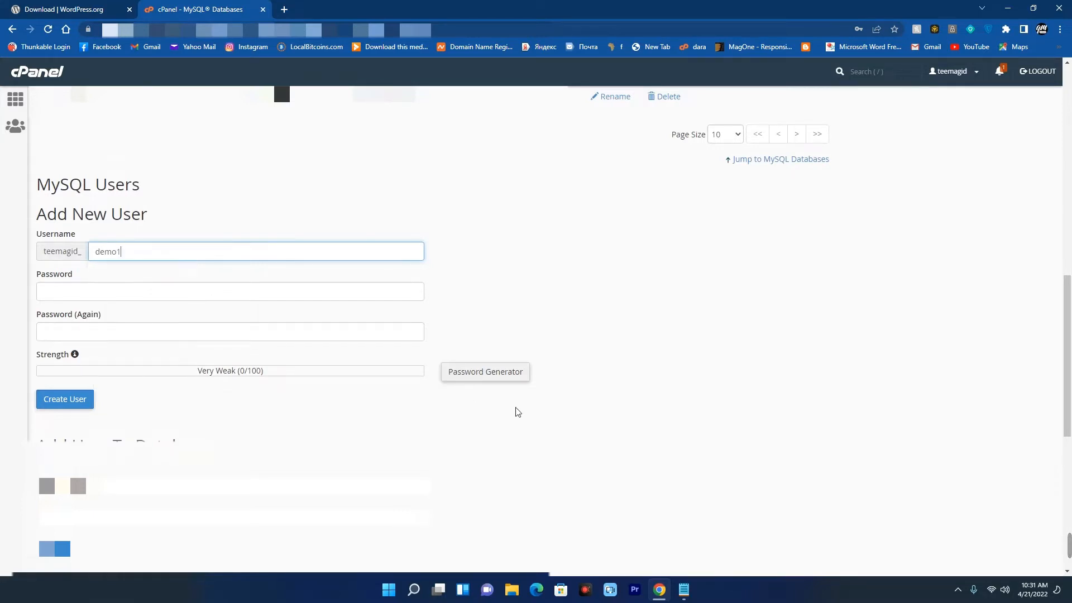
Generate a password for the new MySQL user, copy it, mark it as safely stored, and use it for the password fields.
{"action": "left_click", "coordinate": [505, 377]}
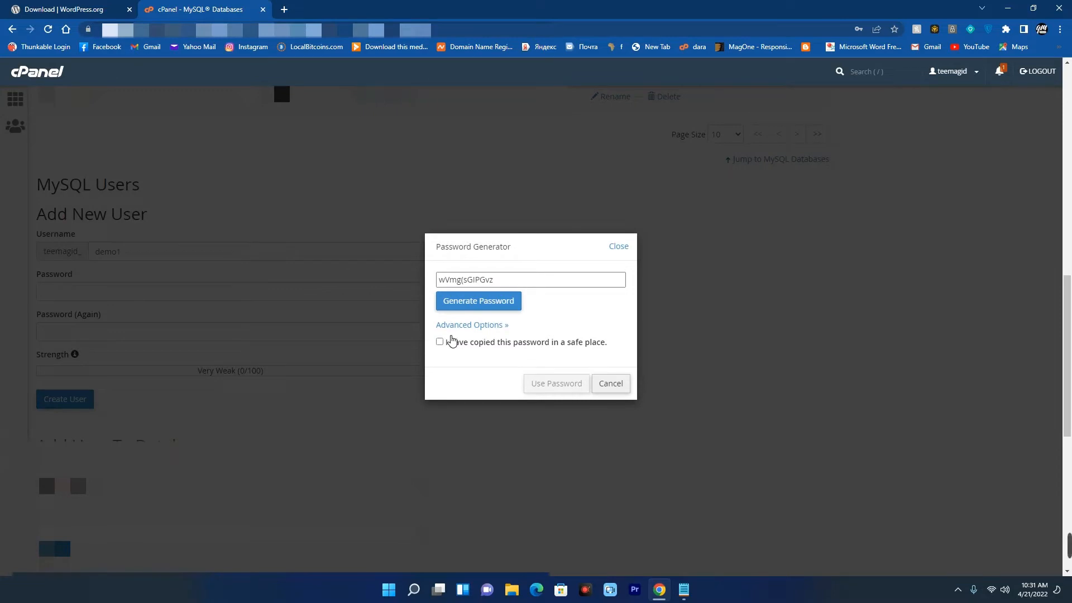
{"action": "left_click", "coordinate": [440, 343]}
{"action": "triple_click", "coordinate": [476, 281]}
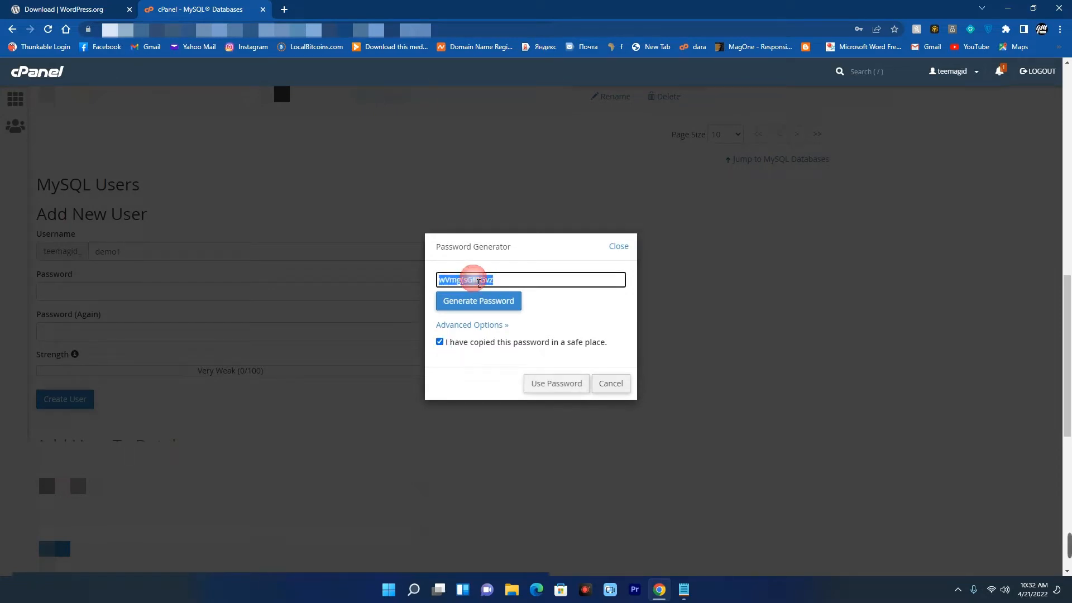
{"action": "right_click", "coordinate": [474, 280]}
{"action": "left_click", "coordinate": [518, 323]}
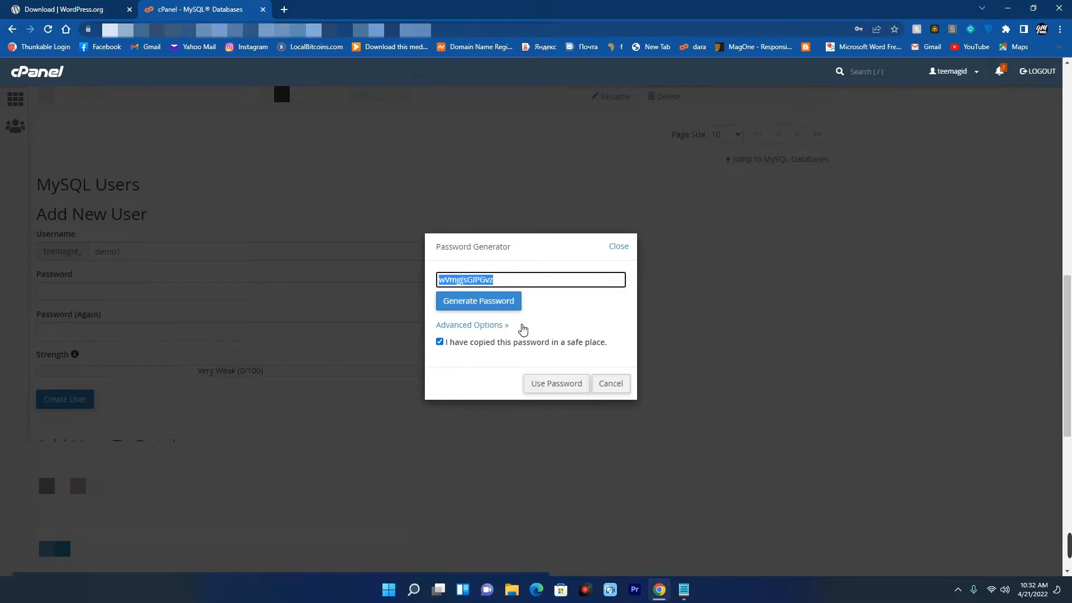
{"action": "left_click", "coordinate": [555, 384]}
Paste the generated database password into Notepad after the label "DB Password:" and return to the browser.
{"action": "left_click", "coordinate": [682, 593]}
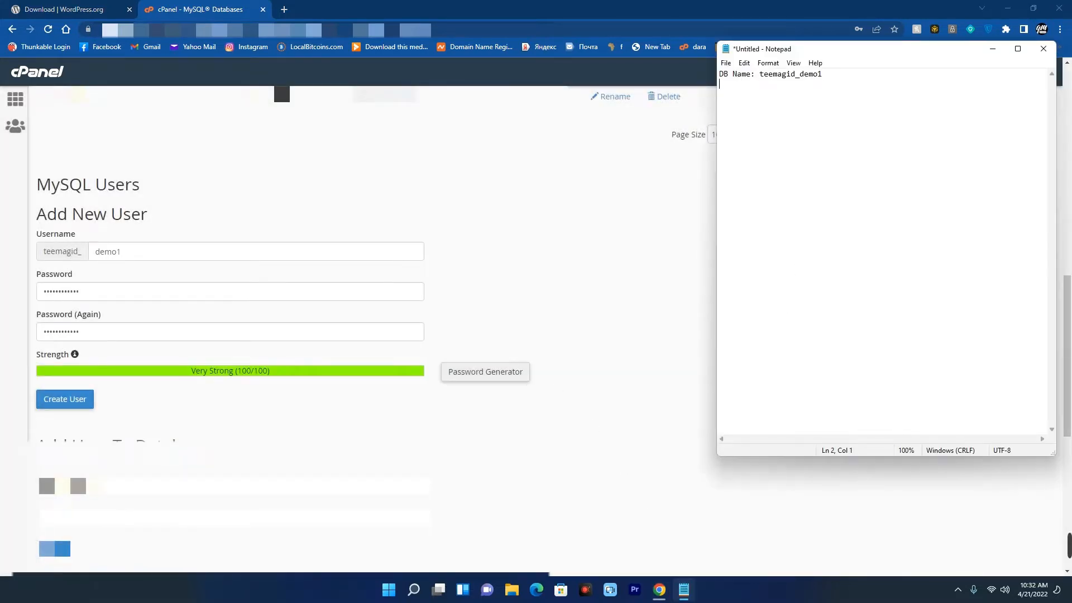
{"action": "type", "text": "DB Password:"}
{"action": "key", "text": "ctrl+v"}
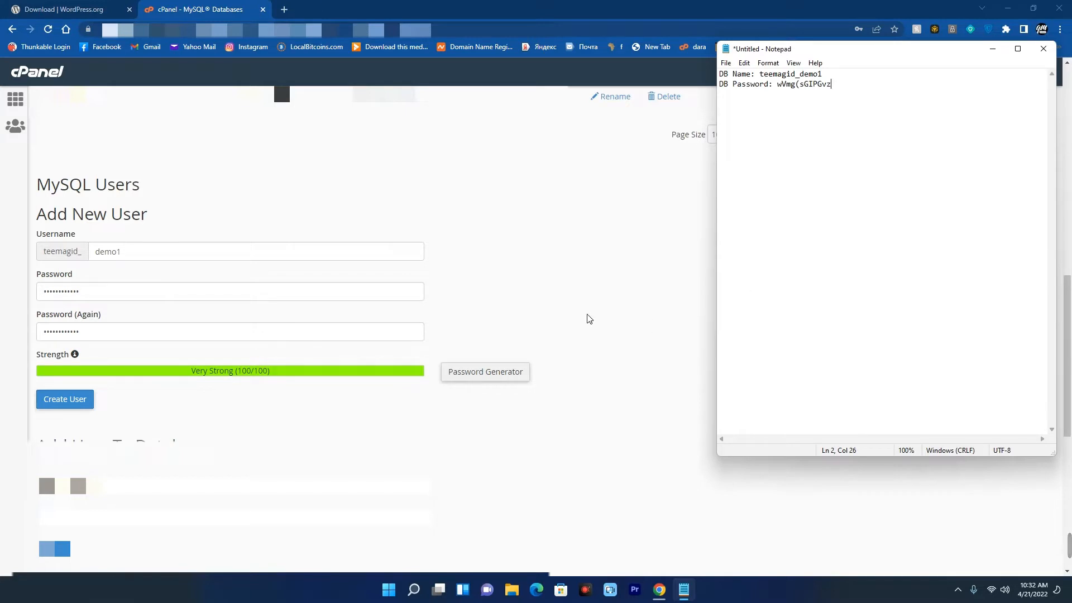
{"action": "left_click", "coordinate": [478, 337]}
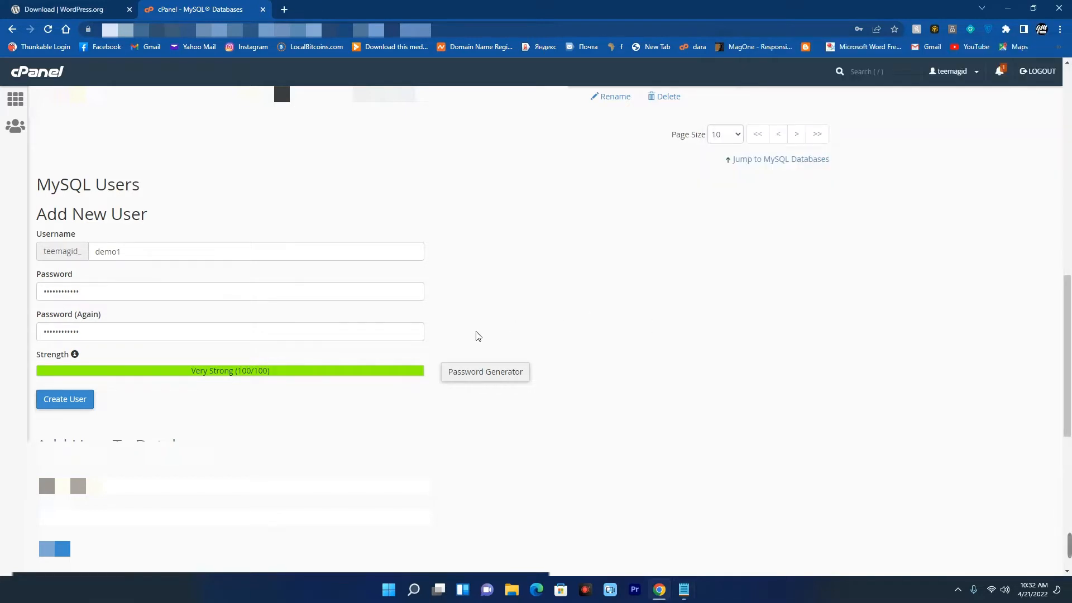
Create the MySQL user and copy its full username into Notepad after the label "DB User:".
{"action": "left_click", "coordinate": [82, 405]}
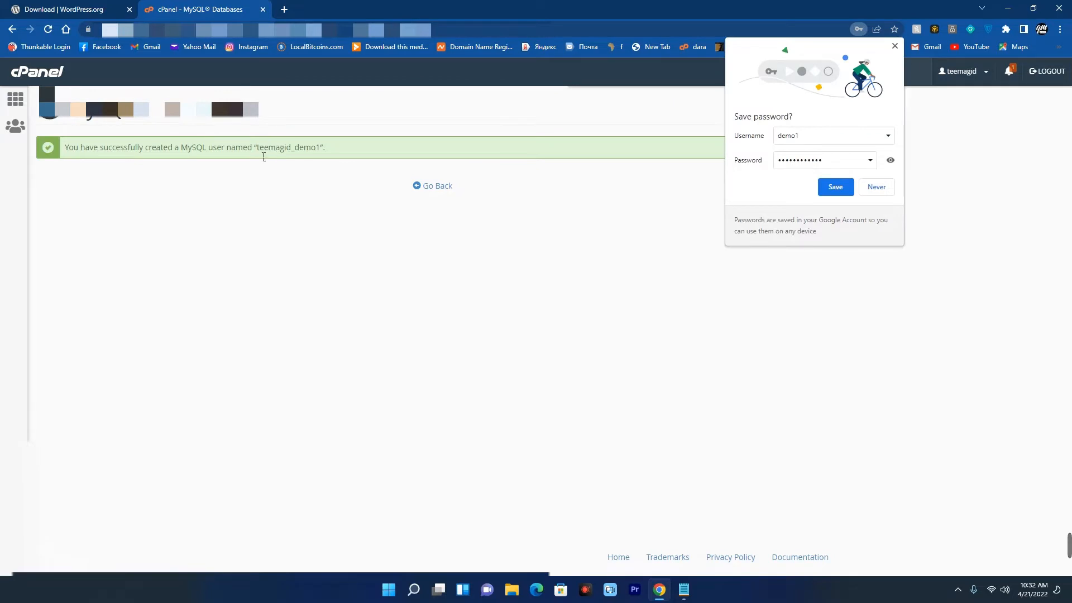
{"action": "left_click_drag", "start_coordinate": [257, 148], "coordinate": [321, 146]}
{"action": "right_click", "coordinate": [290, 147]}
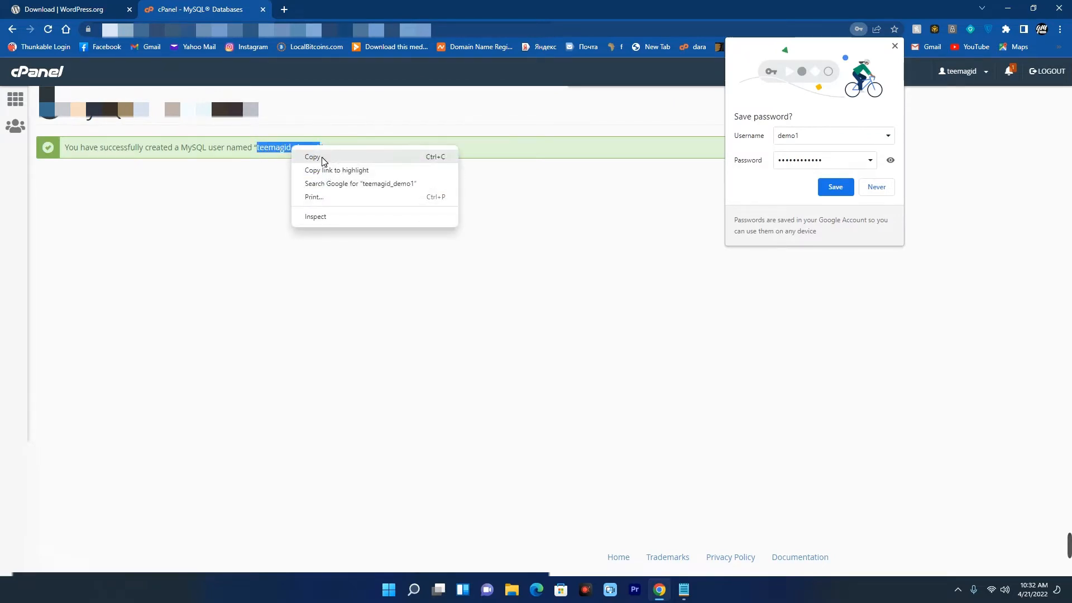
{"action": "left_click", "coordinate": [327, 157]}
{"action": "left_click", "coordinate": [683, 589]}
{"action": "type", "text": "DB User:"}
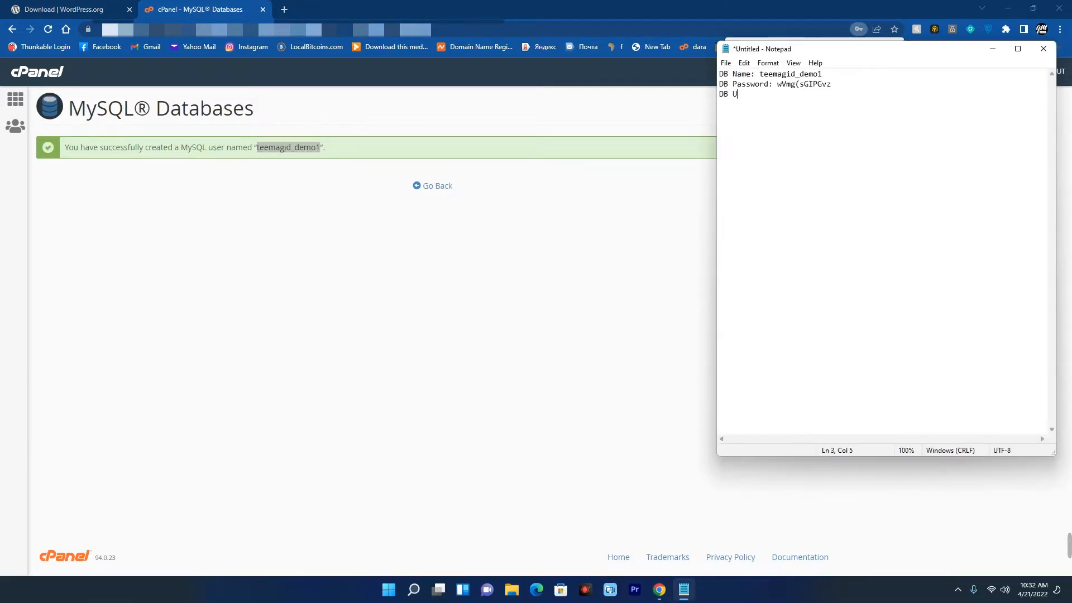
{"action": "key", "text": "ctrl+v"}
{"action": "left_click", "coordinate": [535, 283]}
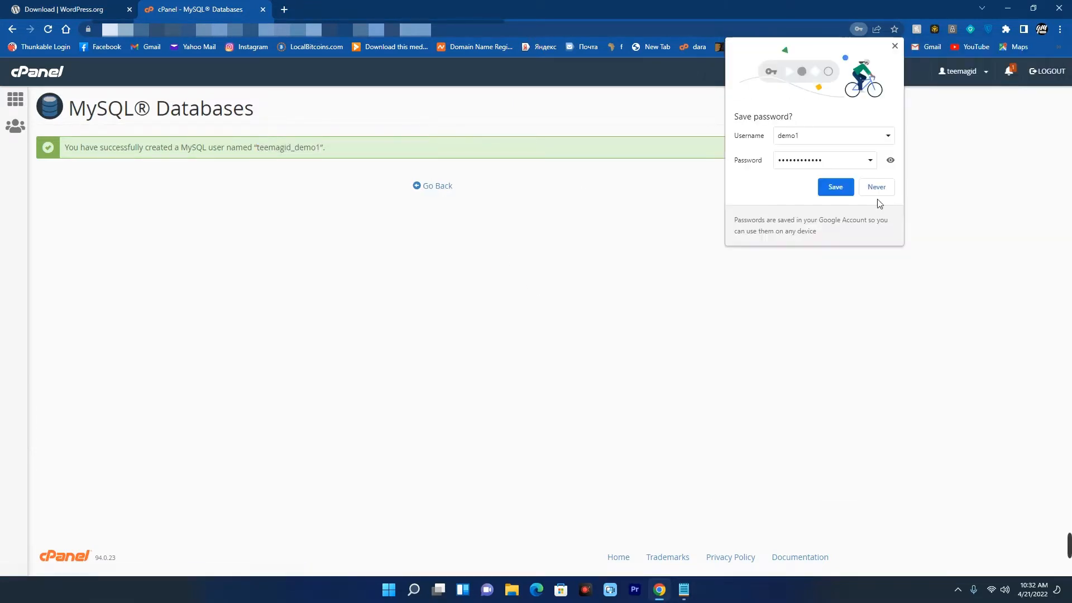
Decline saving the password in the browser and return to the Add User To Database section of MySQL Databases.
{"action": "left_click", "coordinate": [876, 189]}
{"action": "left_click", "coordinate": [422, 186]}
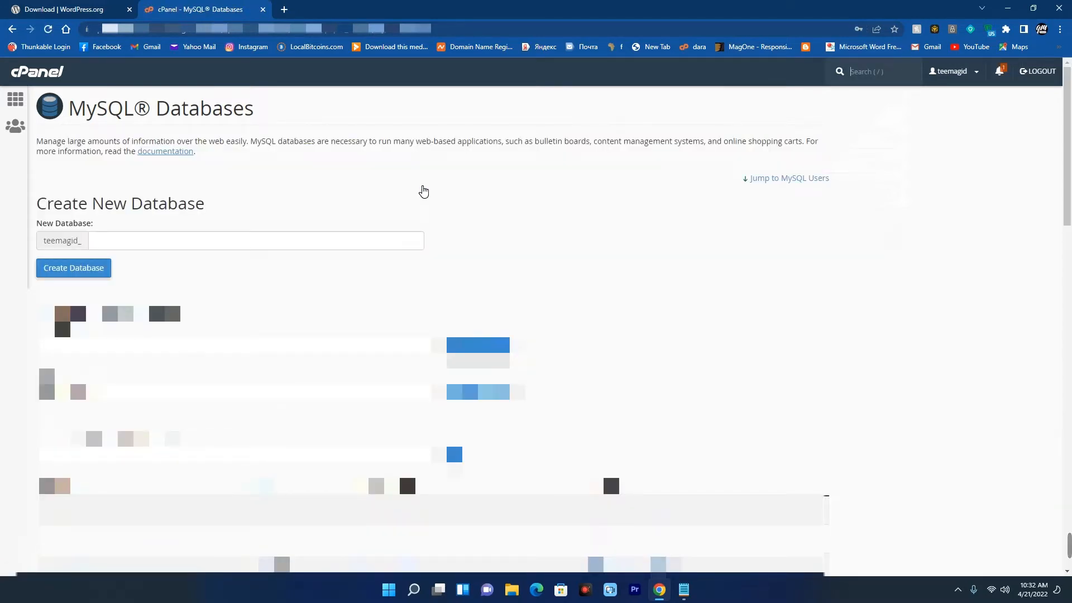
{"action": "scroll", "coordinate": [423, 191], "scroll_direction": "down", "scroll_amount": 14}
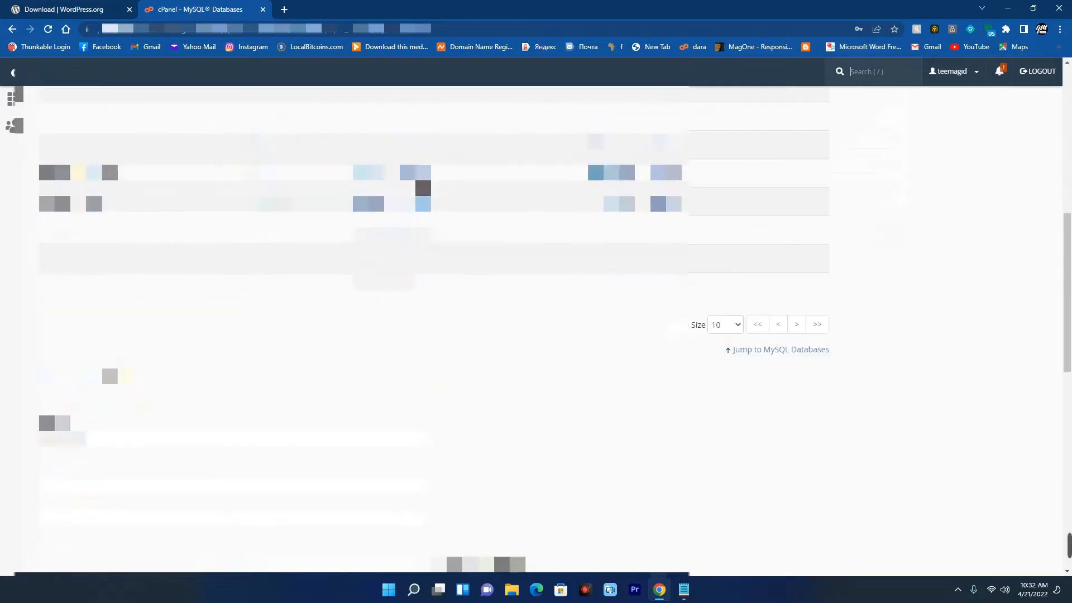
{"action": "scroll", "coordinate": [147, 170], "scroll_direction": "down", "scroll_amount": 6}
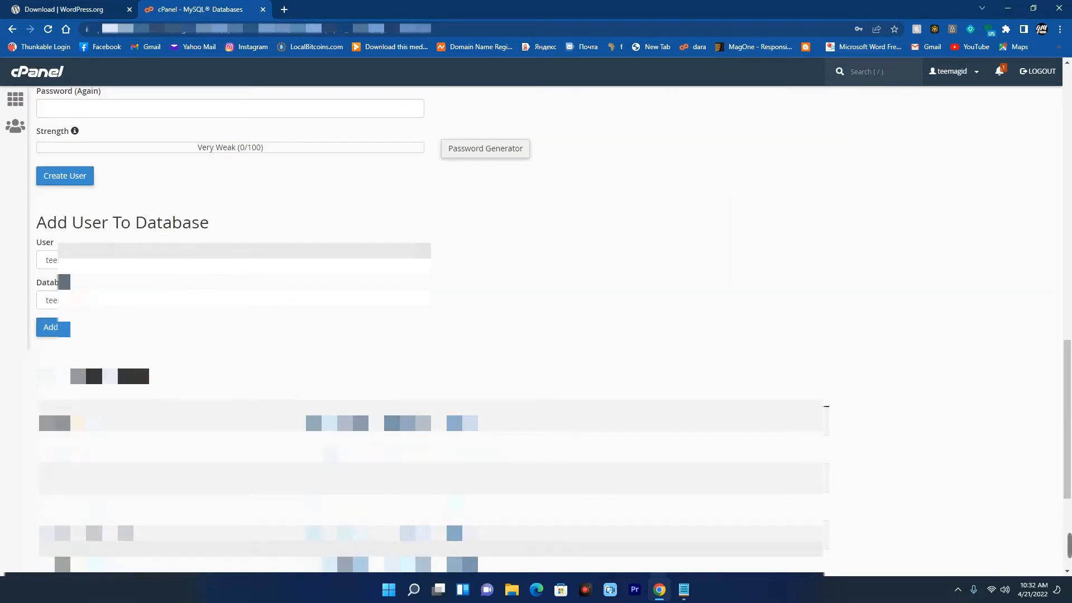
Add the new demo1 MySQL user to the demo1 database.
{"action": "left_click", "coordinate": [110, 260]}
{"action": "left_click", "coordinate": [102, 285]}
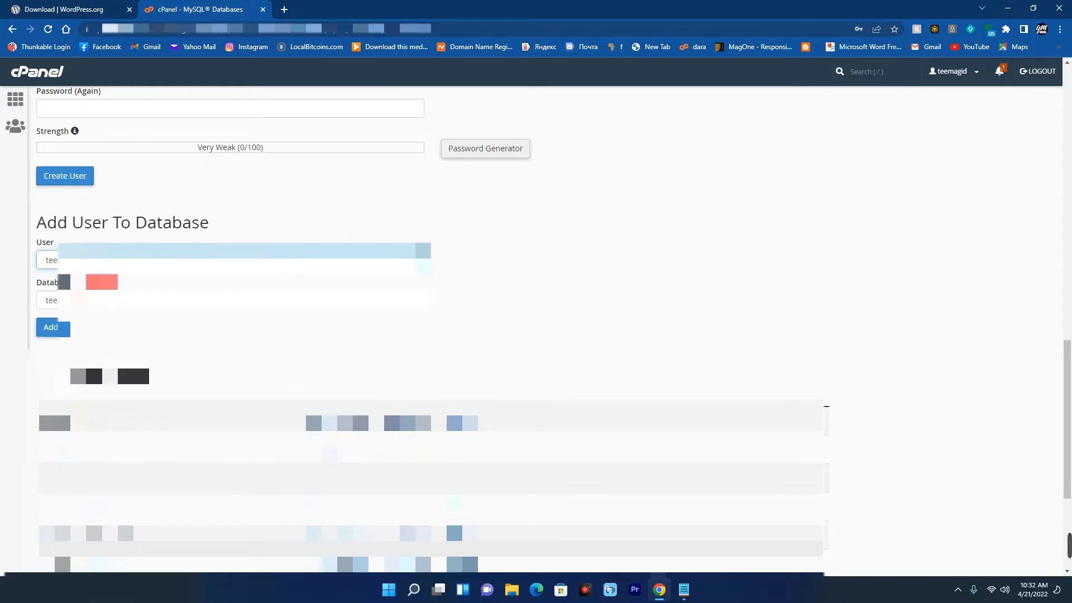
{"action": "left_click", "coordinate": [78, 300]}
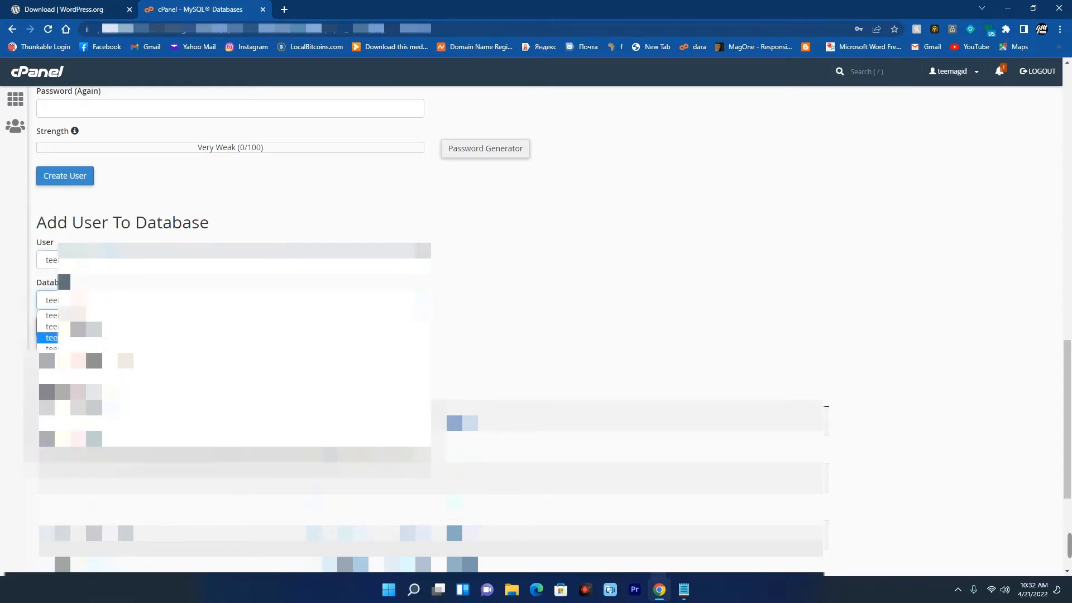
{"action": "left_click", "coordinate": [102, 329]}
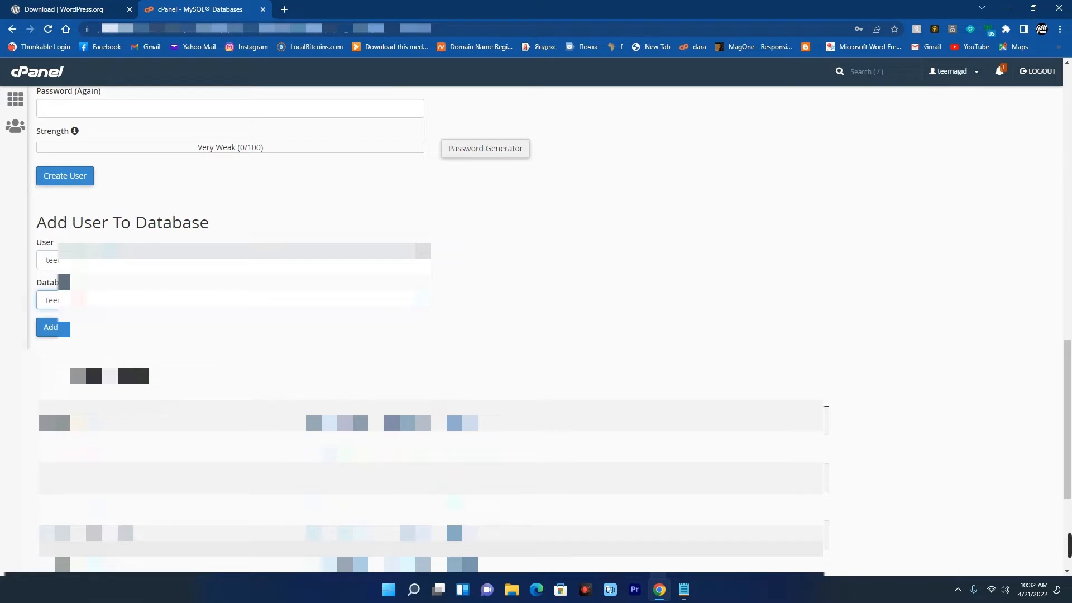
{"action": "left_click", "coordinate": [110, 248]}
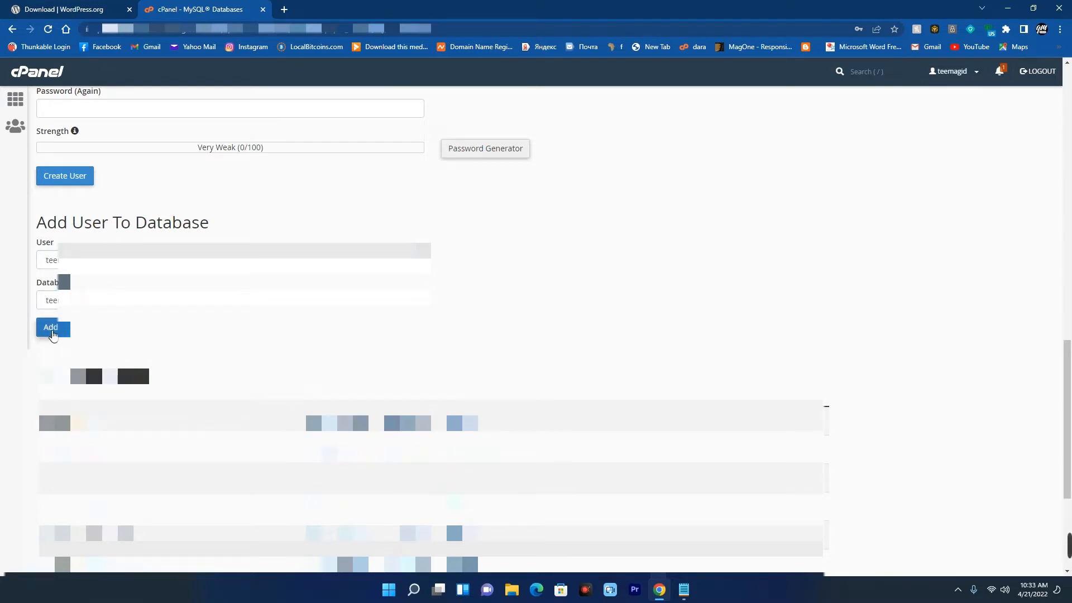
{"action": "left_click", "coordinate": [51, 329]}
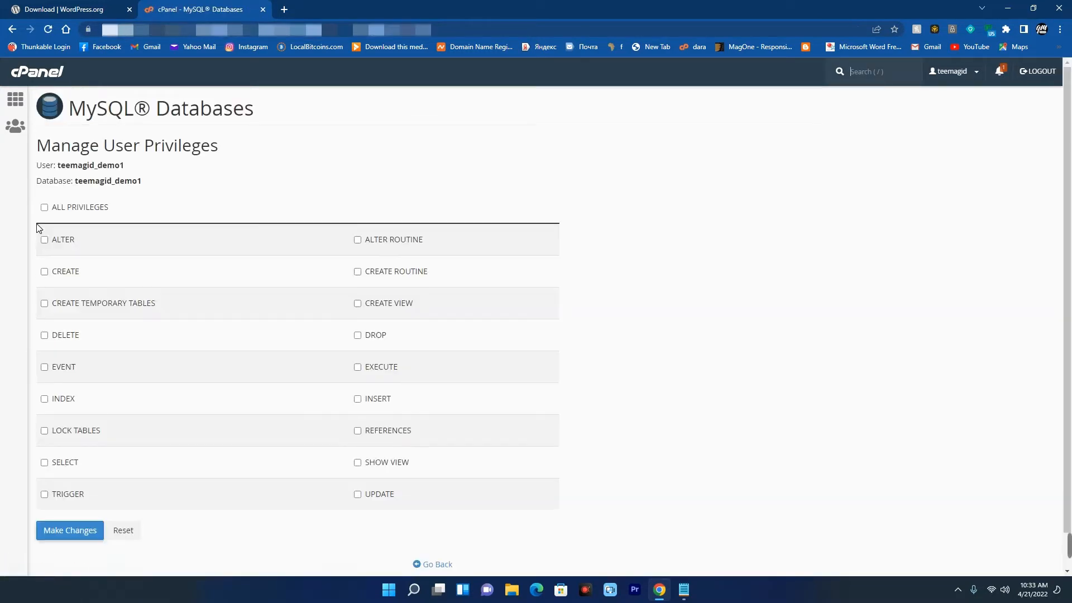
Grant the demo1 user ALL PRIVILEGES on the demo1 database, save the changes and return to MySQL Databases.
{"action": "left_click", "coordinate": [63, 209]}
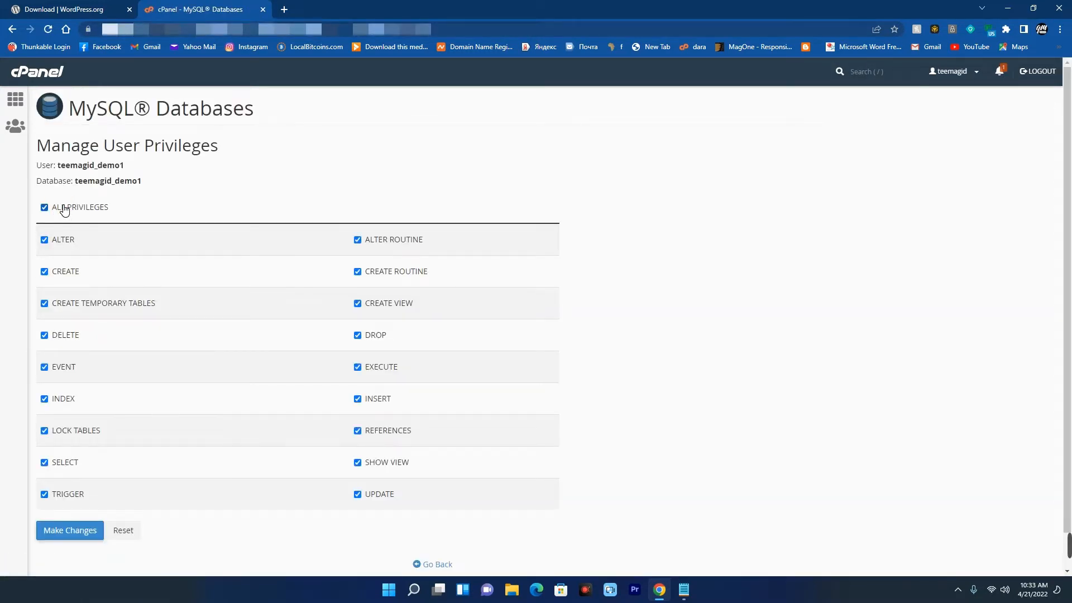
{"action": "scroll", "coordinate": [65, 210], "scroll_direction": "down", "scroll_amount": 1}
{"action": "left_click", "coordinate": [75, 498]}
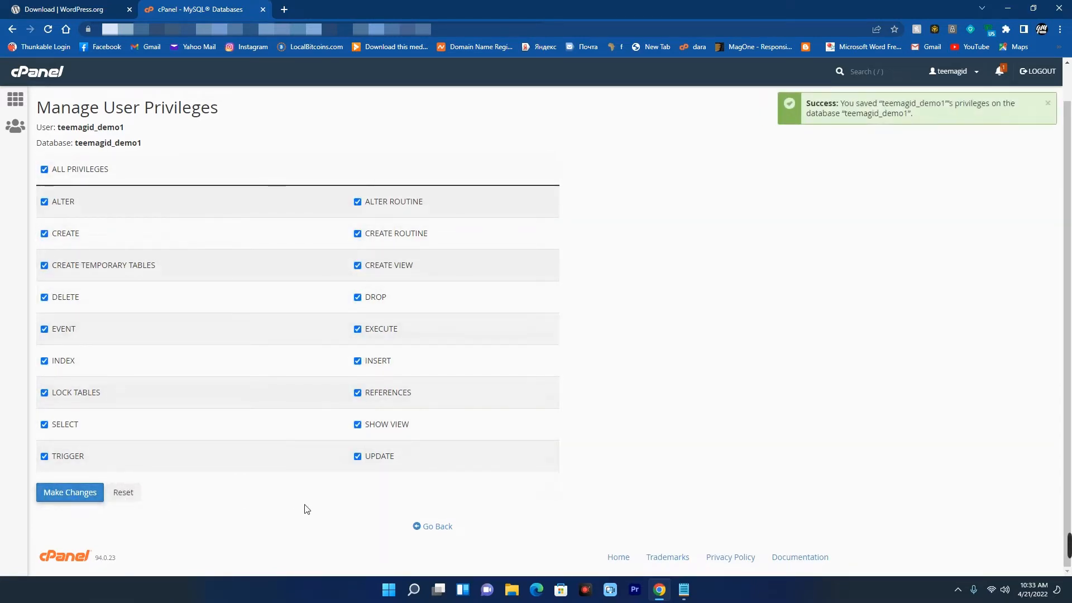
{"action": "left_click", "coordinate": [439, 528]}
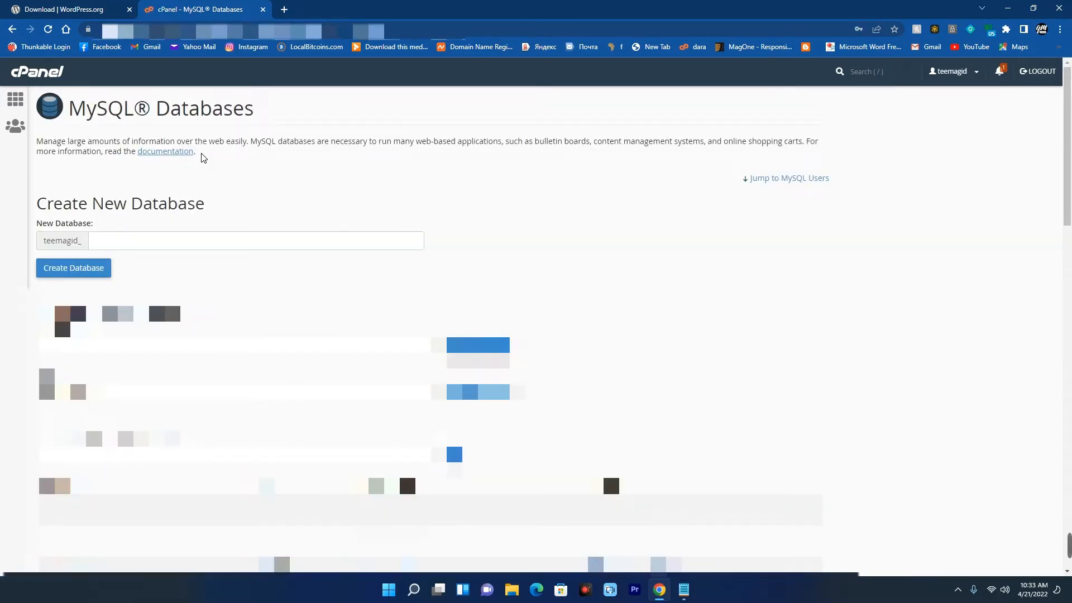
In cPanel's File Manager, move the .well-known and cgi-bin folders of demo.teemagoddowell.com to the trash.
{"action": "left_click", "coordinate": [41, 76]}
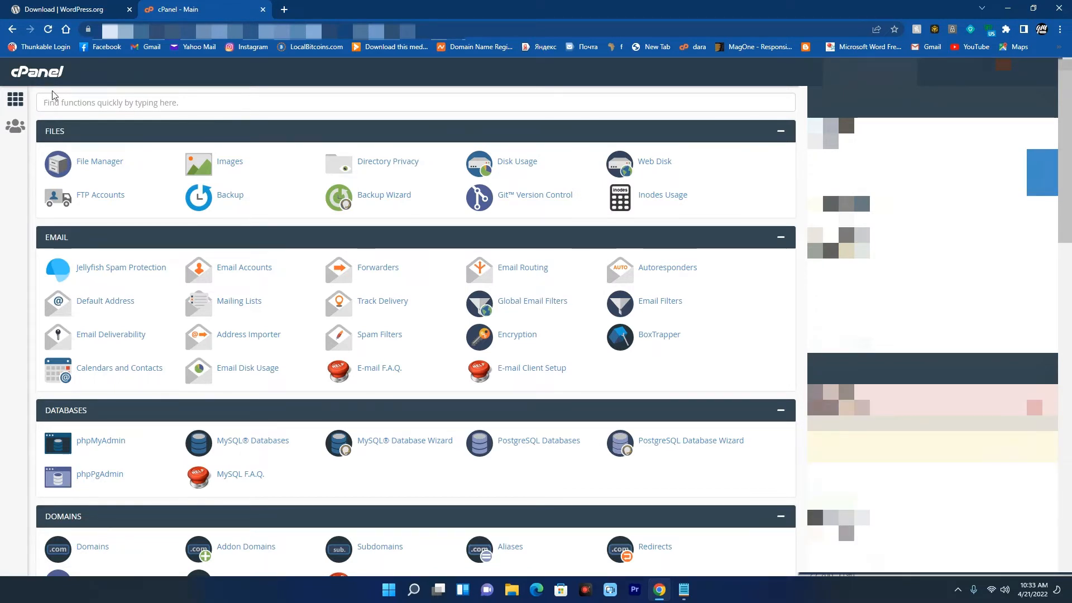
{"action": "left_click", "coordinate": [106, 167]}
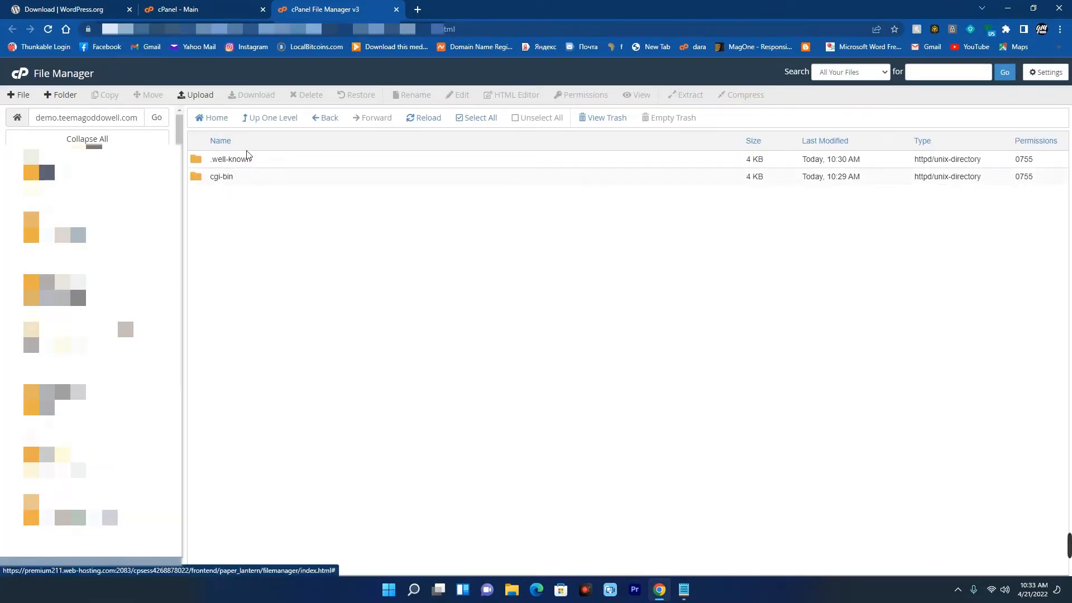
{"action": "left_click", "coordinate": [276, 163]}
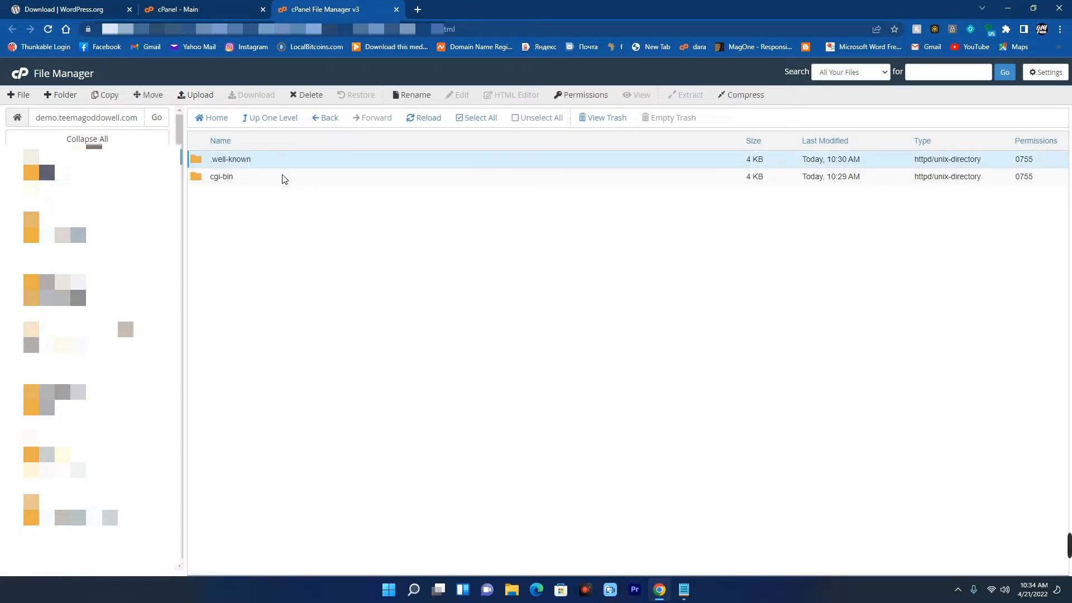
{"action": "left_click", "coordinate": [282, 176], "text": "ctrl"}
{"action": "left_click", "coordinate": [307, 95]}
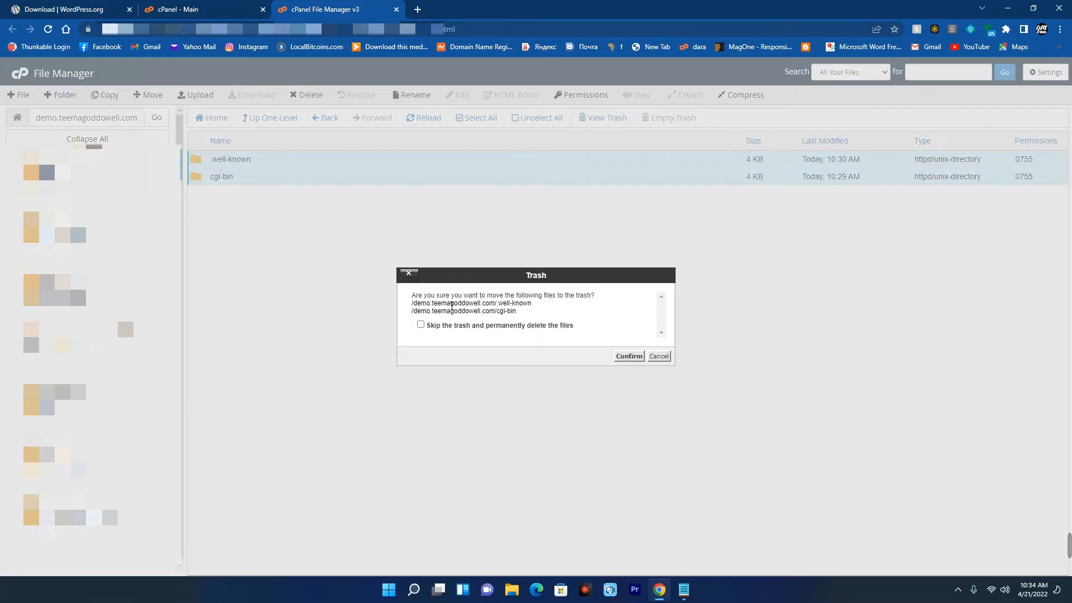
{"action": "left_click", "coordinate": [631, 357]}
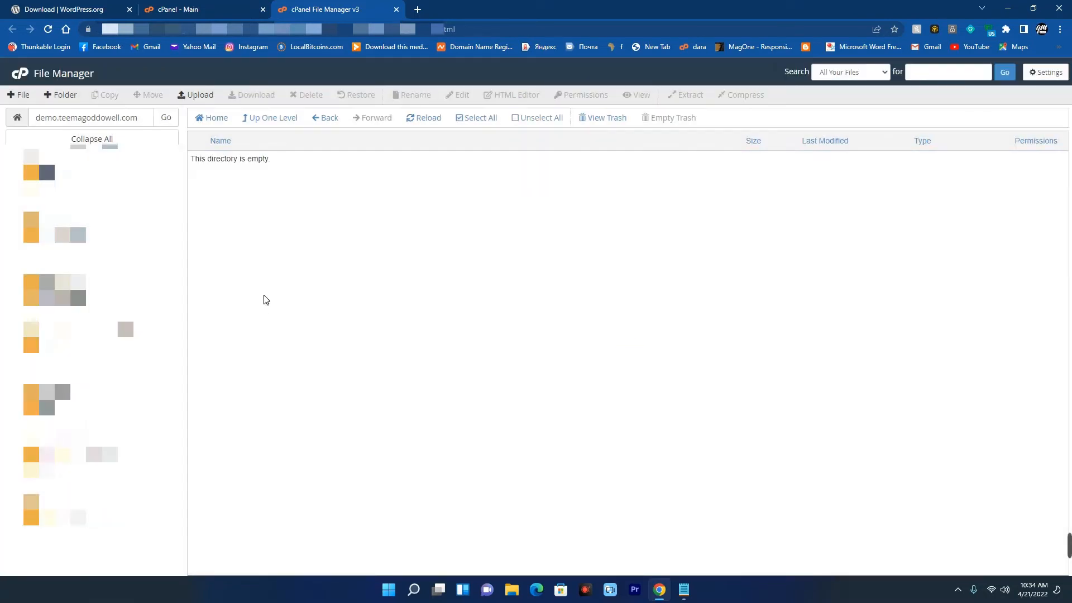
Check how demo.teemagoddowell.com loads in a separate browser tab, and return to File Manager.
{"action": "triple_click", "coordinate": [127, 117]}
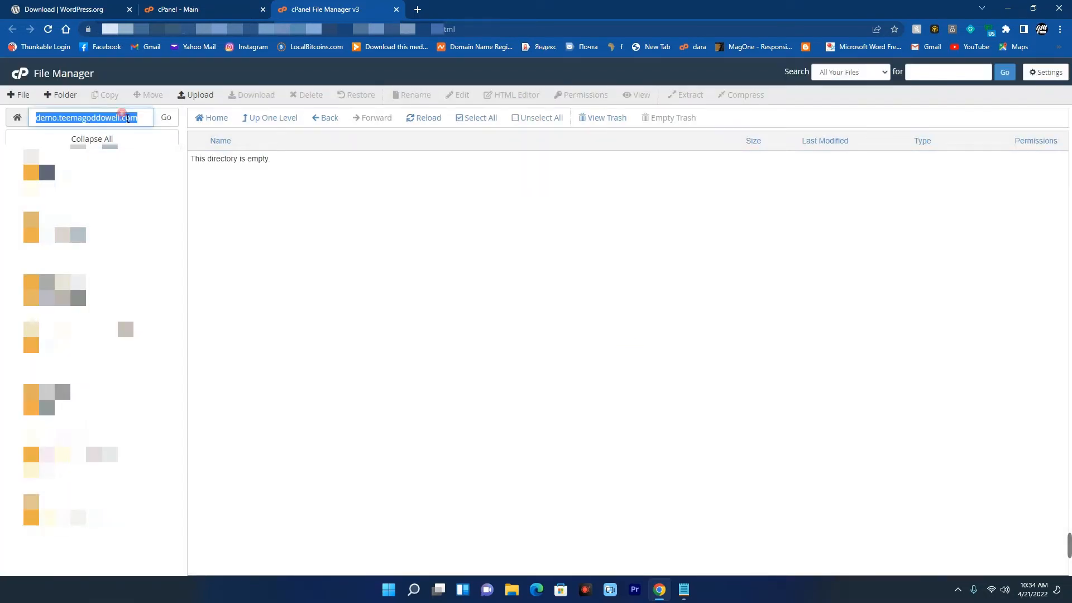
{"action": "key", "text": "ctrl+c"}
{"action": "key", "text": "ctrl+t"}
{"action": "key", "text": "ctrl+v"}
{"action": "key", "text": "Return"}
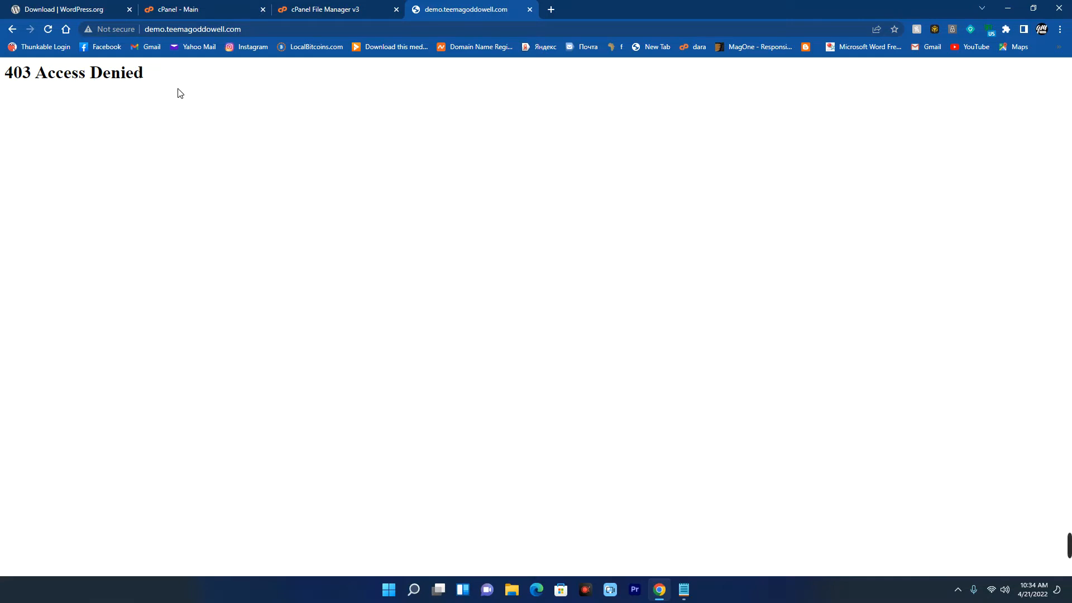
{"action": "key", "text": "ctrl+w"}
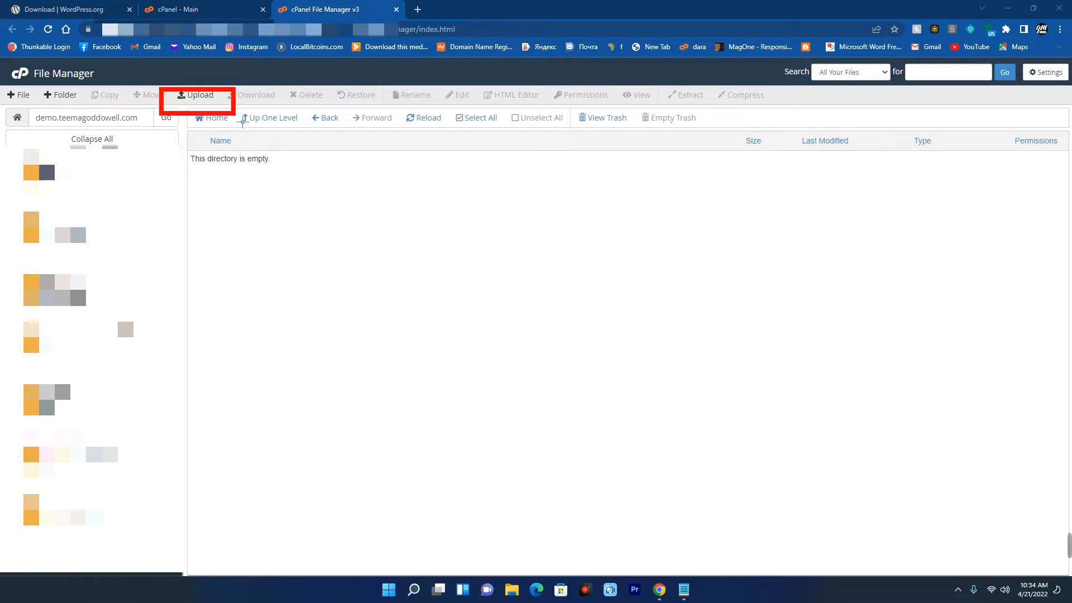
Upload wordpress-5.9.3.zip from Downloads into the demo.teemagoddowell.com directory and return to its file listing.
{"action": "left_click", "coordinate": [191, 93]}
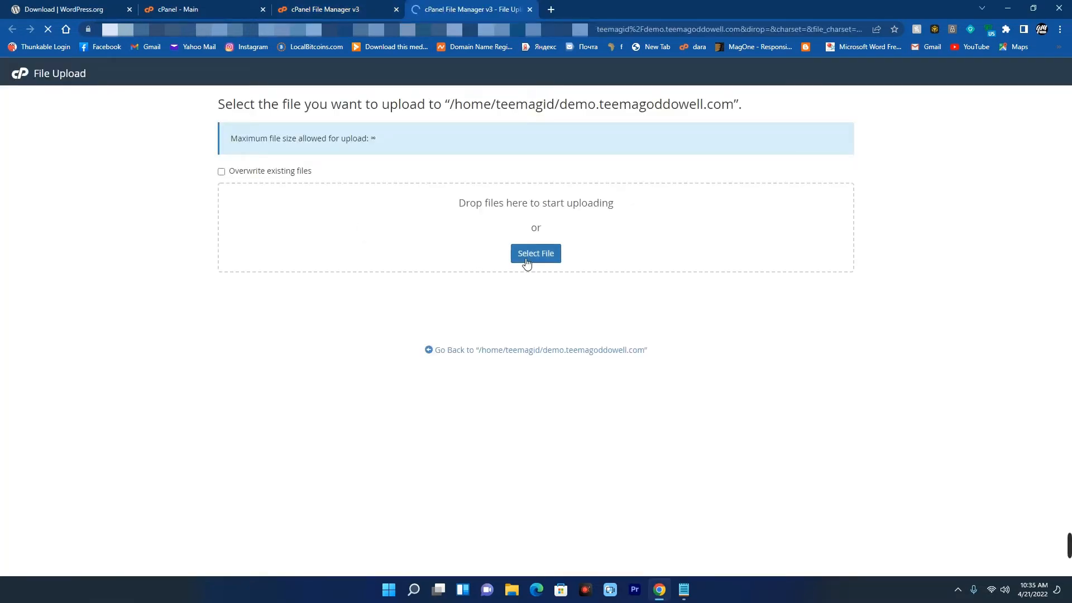
{"action": "left_click", "coordinate": [526, 260]}
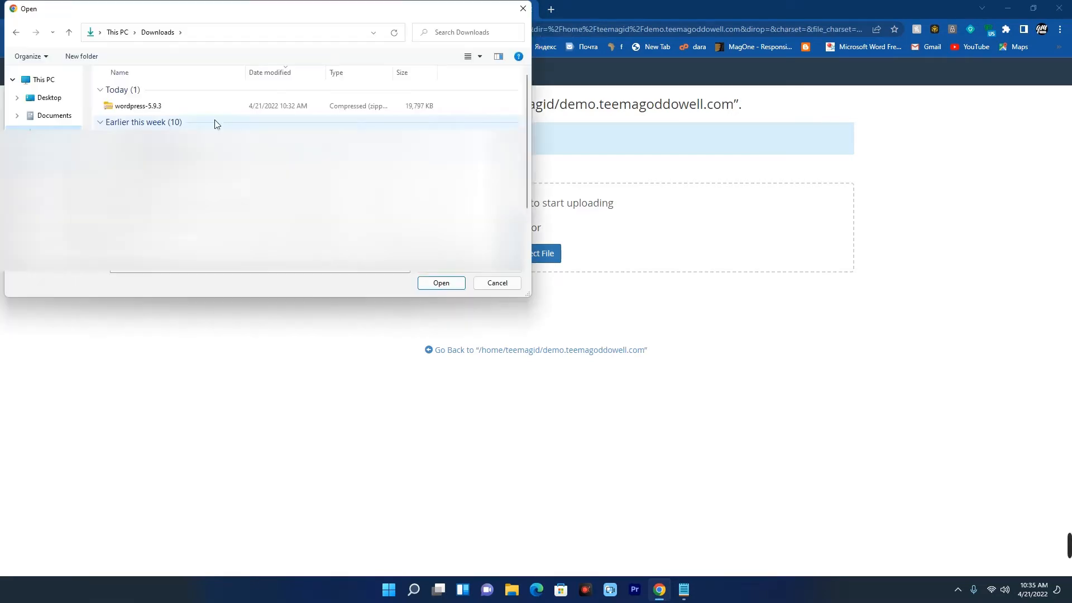
{"action": "double_click", "coordinate": [288, 109]}
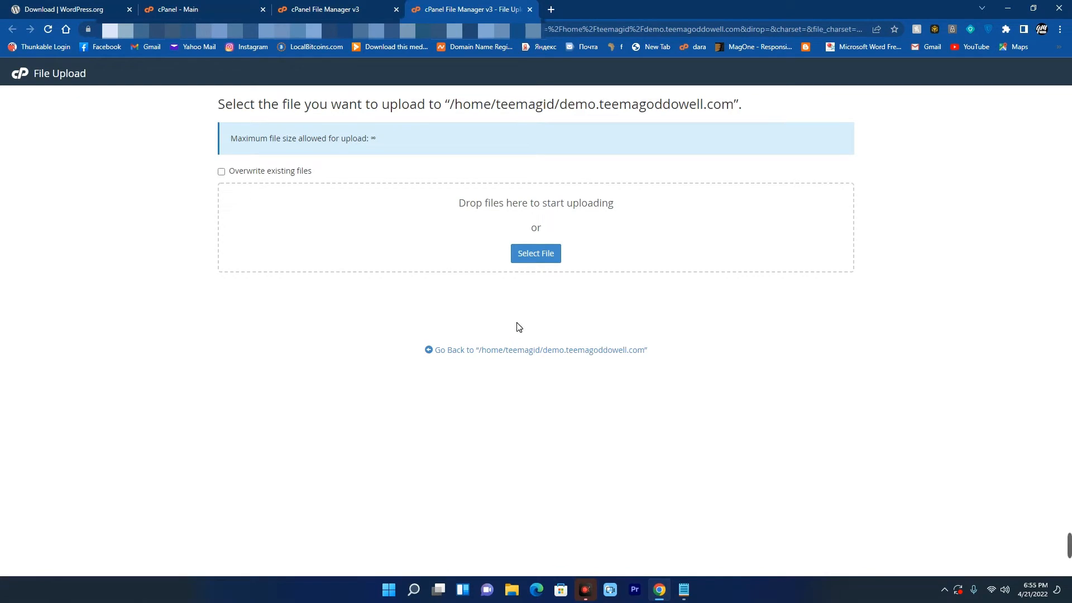
{"action": "left_click", "coordinate": [507, 351]}
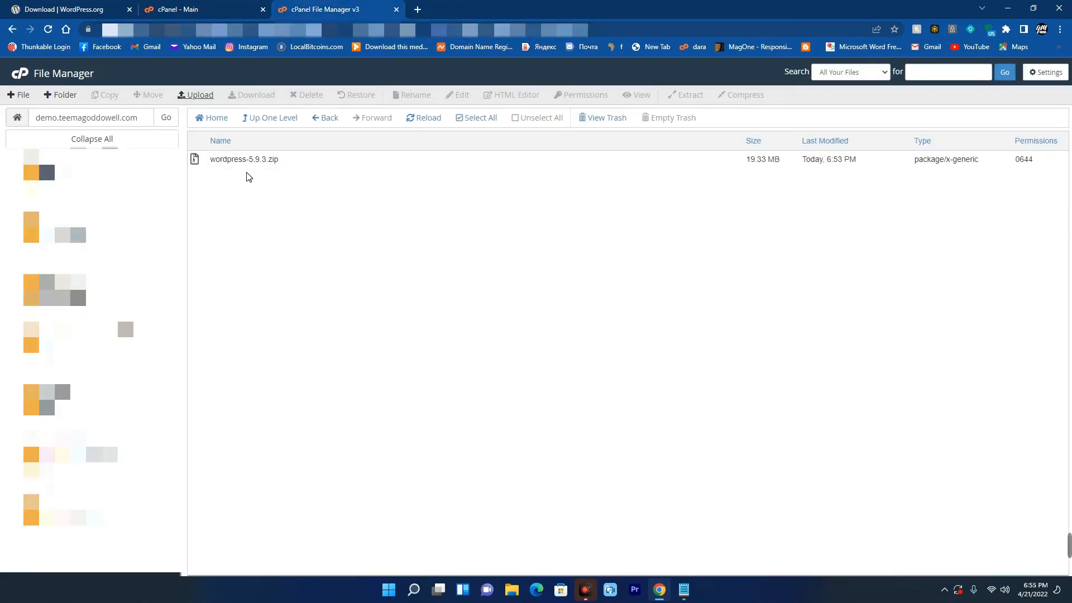
Extract wordpress-5.9.3.zip in the demo.teemagoddowell.com directory and reload the file listing.
{"action": "left_click", "coordinate": [300, 163]}
{"action": "right_click", "coordinate": [302, 161]}
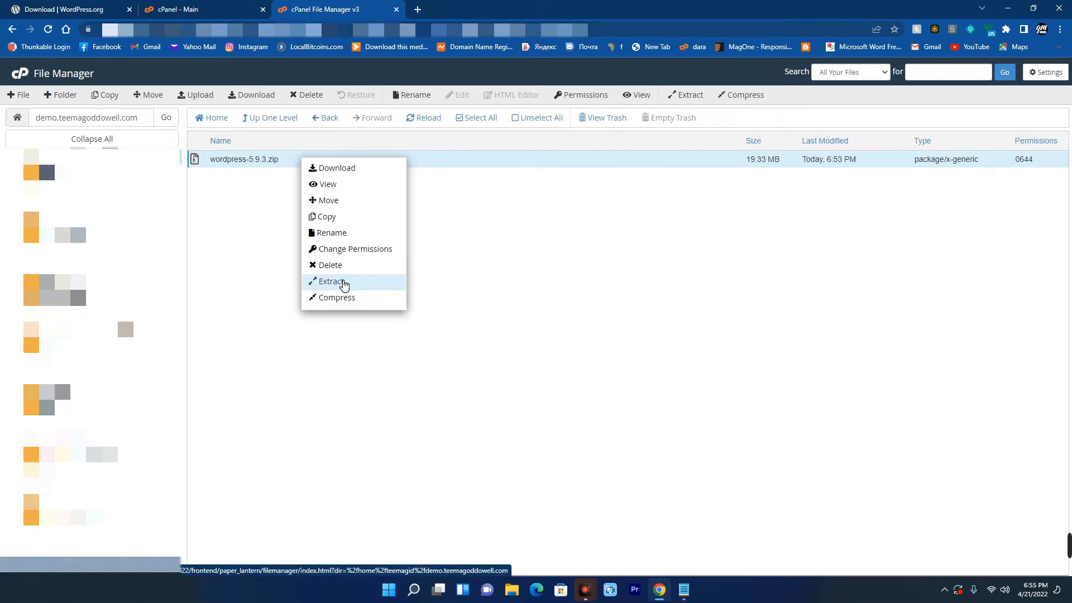
{"action": "left_click", "coordinate": [331, 281]}
{"action": "left_click", "coordinate": [615, 373]}
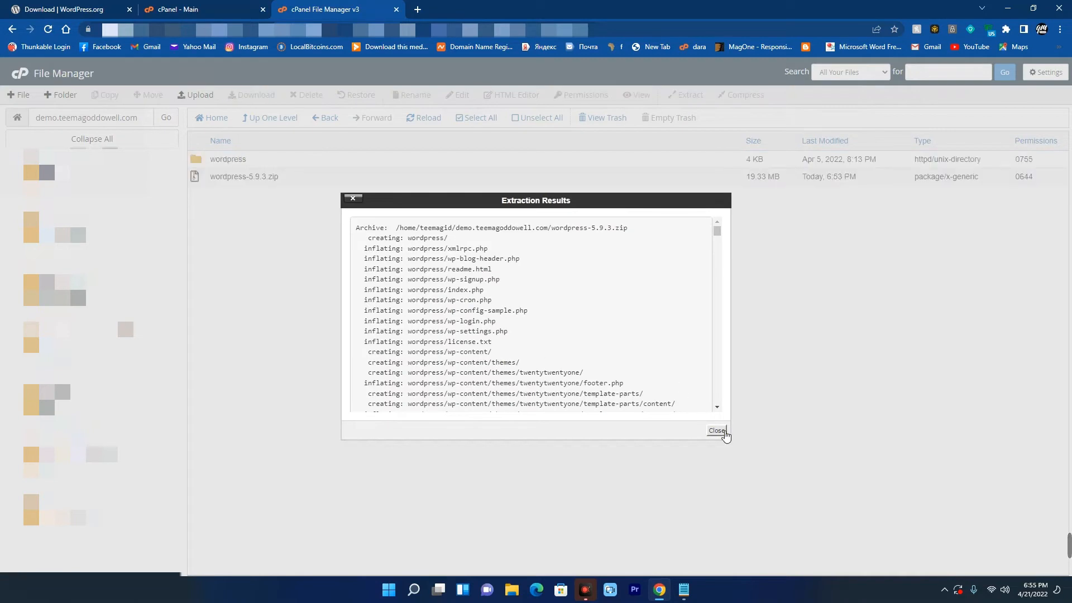
{"action": "left_click", "coordinate": [717, 430]}
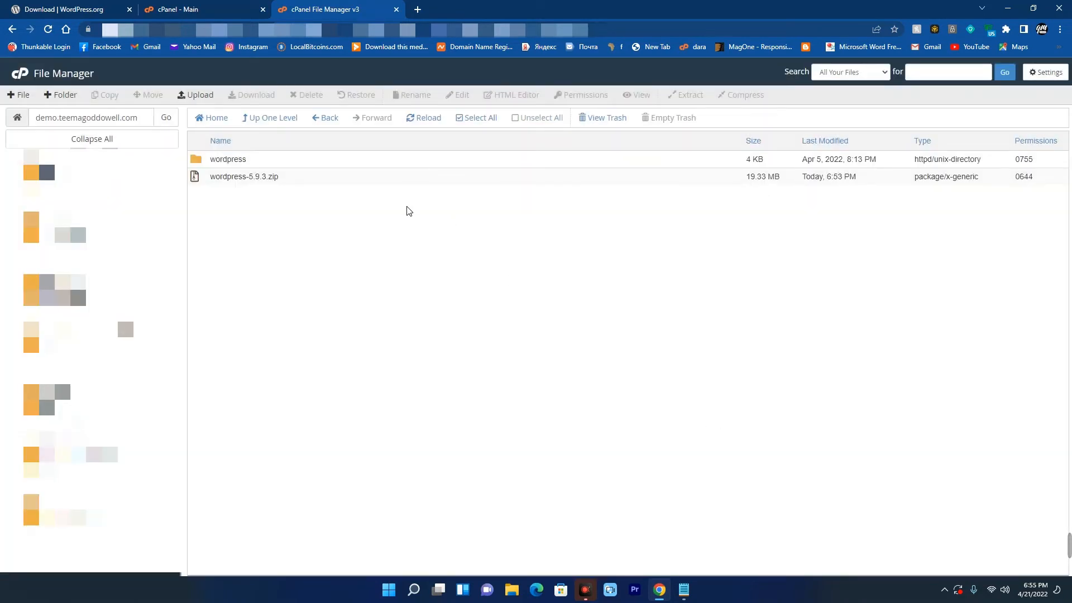
{"action": "left_click", "coordinate": [423, 120]}
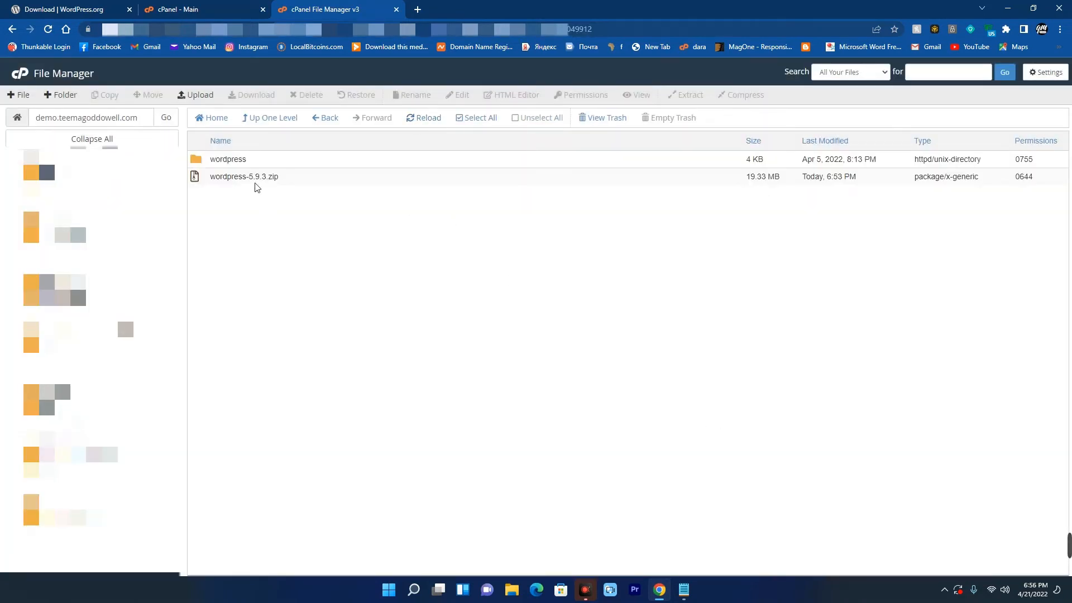
Move all files and folders from the extracted wordpress folder up into the demo.teemagoddowell.com directory.
{"action": "double_click", "coordinate": [328, 159]}
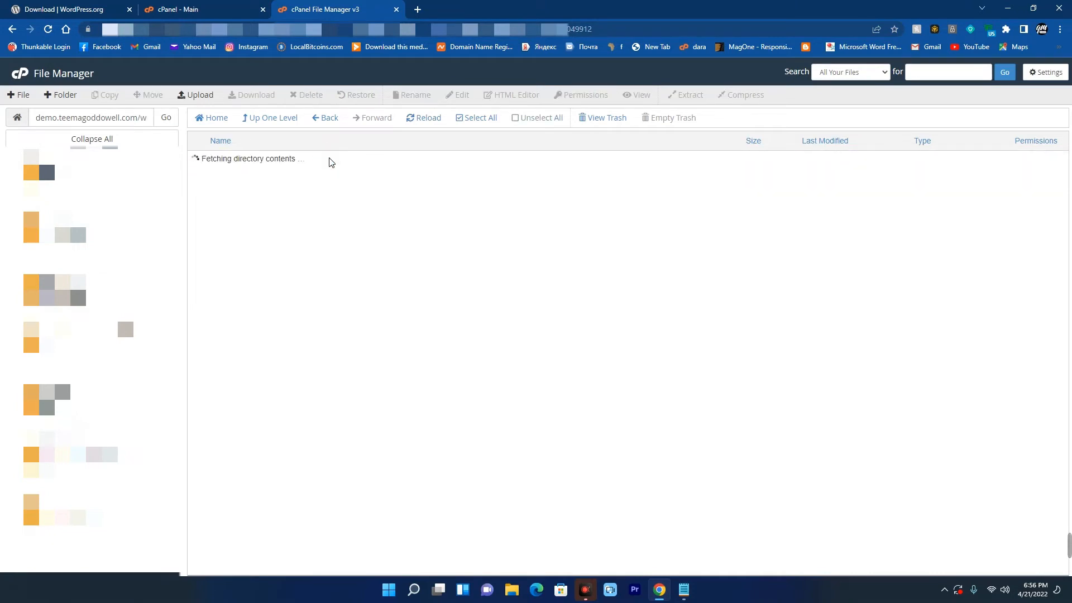
{"action": "left_click_drag", "start_coordinate": [235, 101], "coordinate": [581, 141]}
{"action": "left_click_drag", "start_coordinate": [459, 106], "coordinate": [515, 123]}
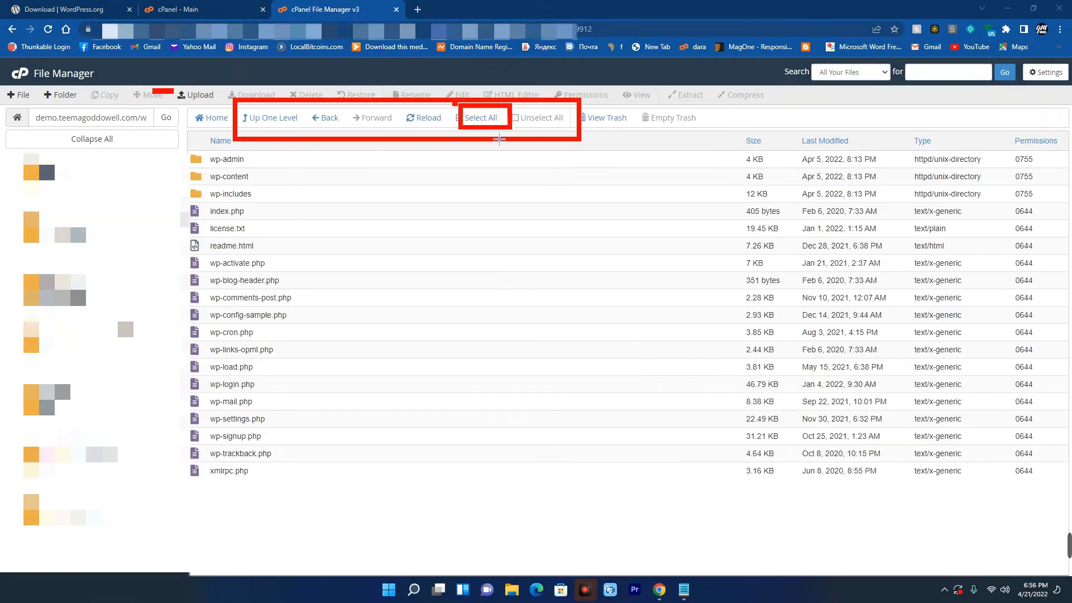
{"action": "left_click", "coordinate": [480, 118]}
{"action": "left_click", "coordinate": [481, 119]}
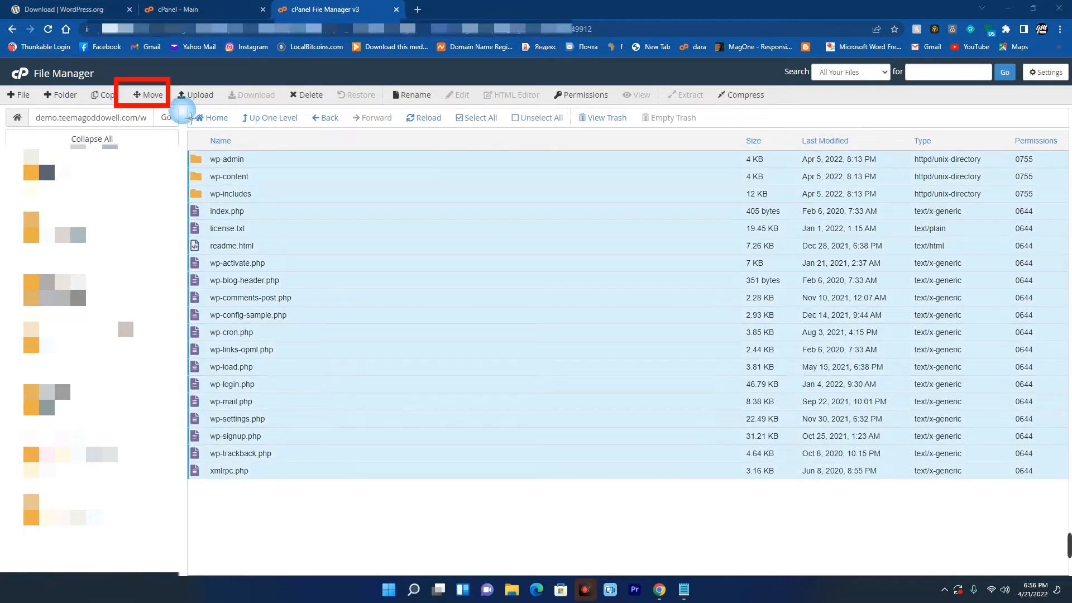
{"action": "left_click", "coordinate": [150, 98]}
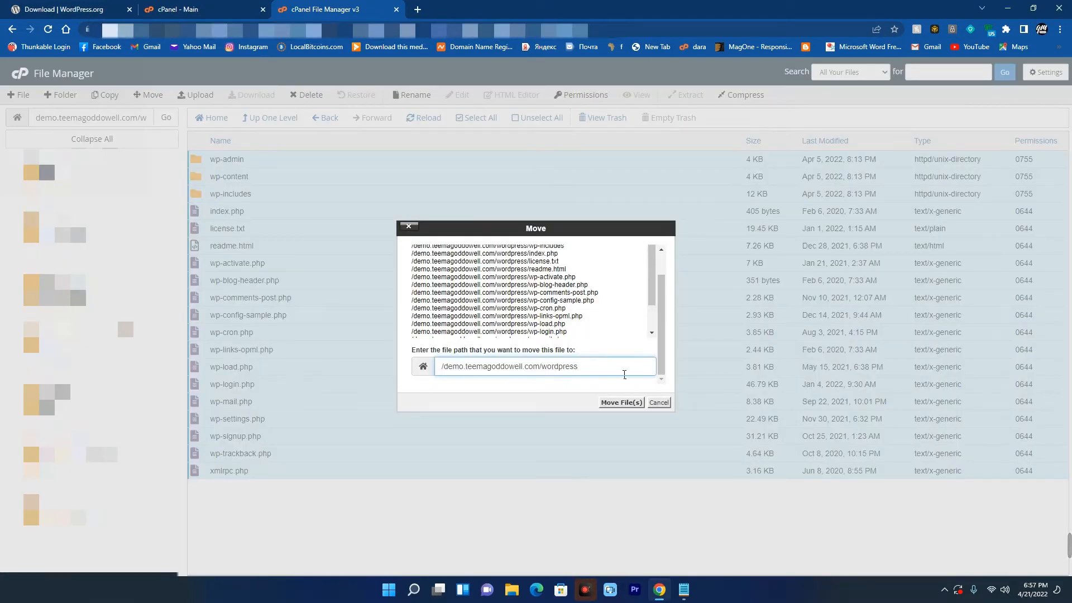
{"action": "key", "text": "BackSpace"}
{"action": "key", "text": "BackSpace"}
{"action": "key", "text": "BackSpace"}
{"action": "left_click", "coordinate": [617, 404]}
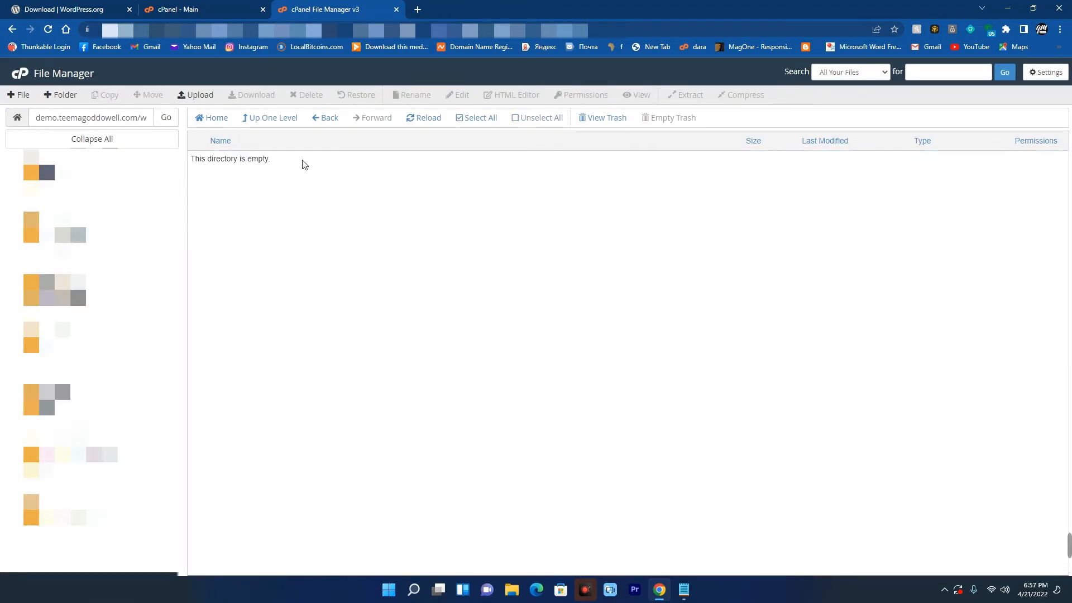
Check the contents of the demo.teemagoddowell.com directory and of its wordpress subfolder.
{"action": "left_click", "coordinate": [276, 117]}
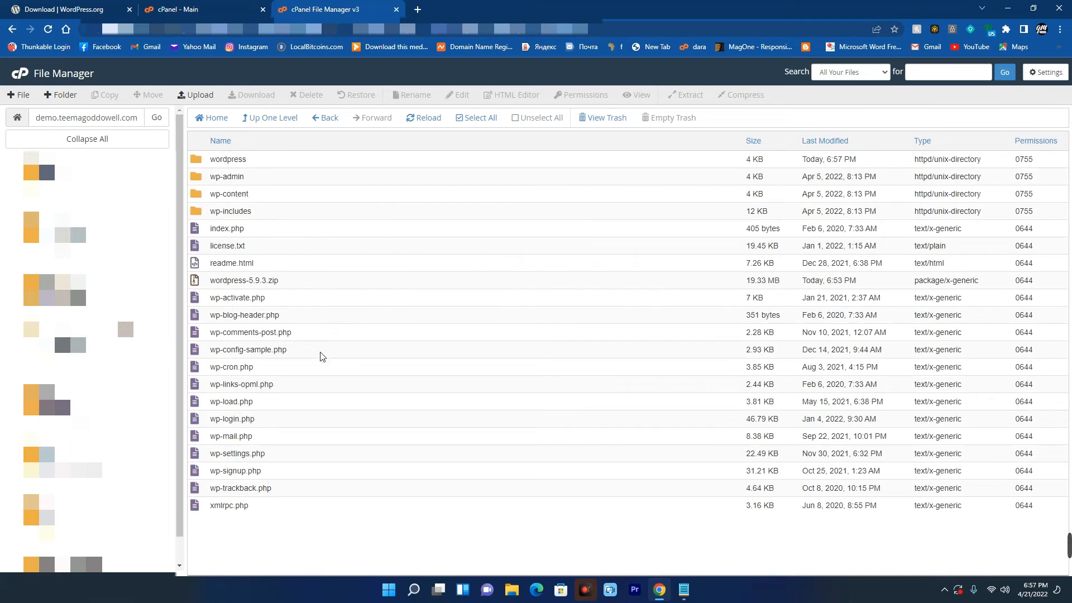
{"action": "double_click", "coordinate": [259, 162]}
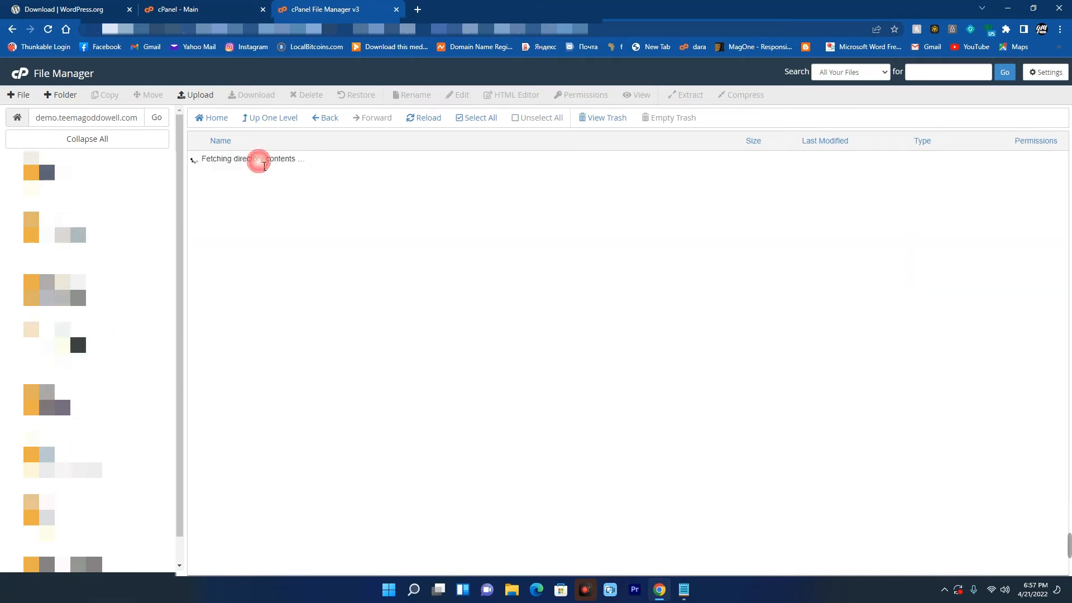
{"action": "left_click", "coordinate": [279, 118]}
Move the leftover wordpress folder and wordpress-5.9.3.zip in the demo.teemagoddowell.com directory to the trash.
{"action": "left_click", "coordinate": [307, 162]}
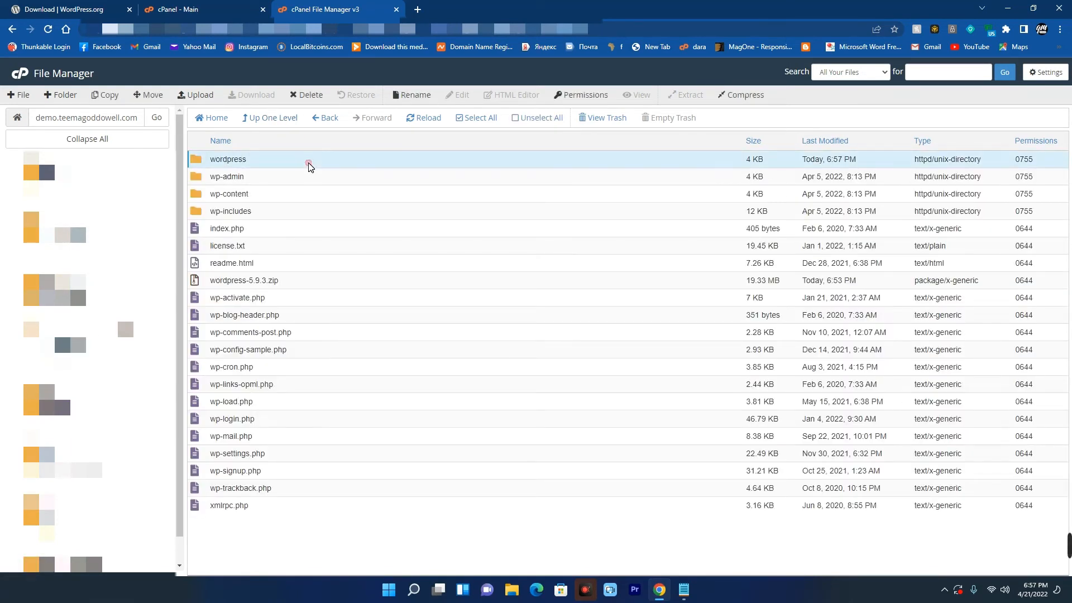
{"action": "left_click", "coordinate": [305, 95]}
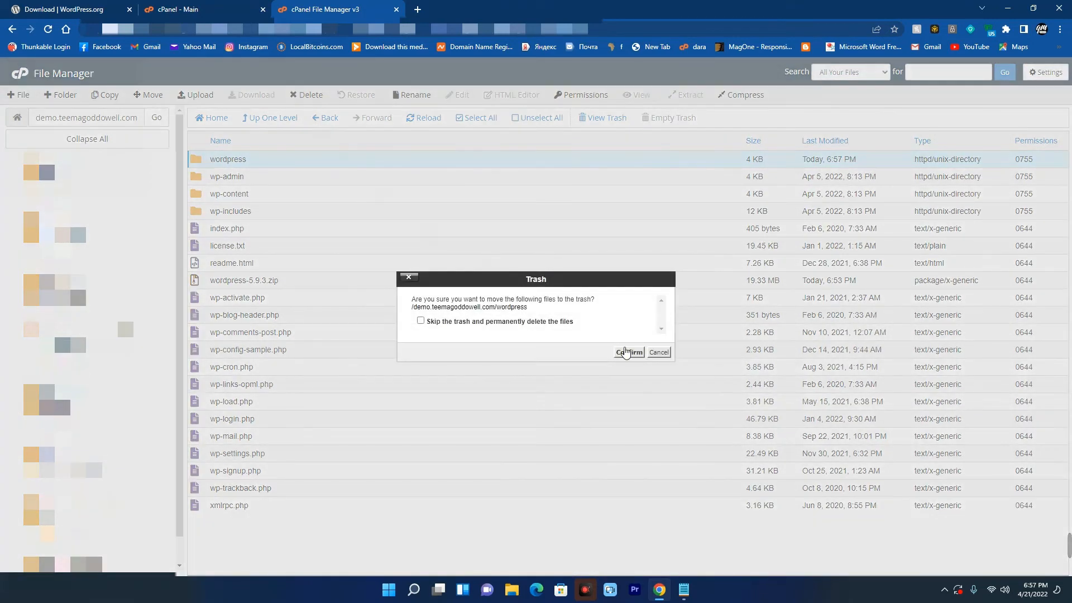
{"action": "left_click", "coordinate": [625, 352]}
{"action": "left_click", "coordinate": [337, 271]}
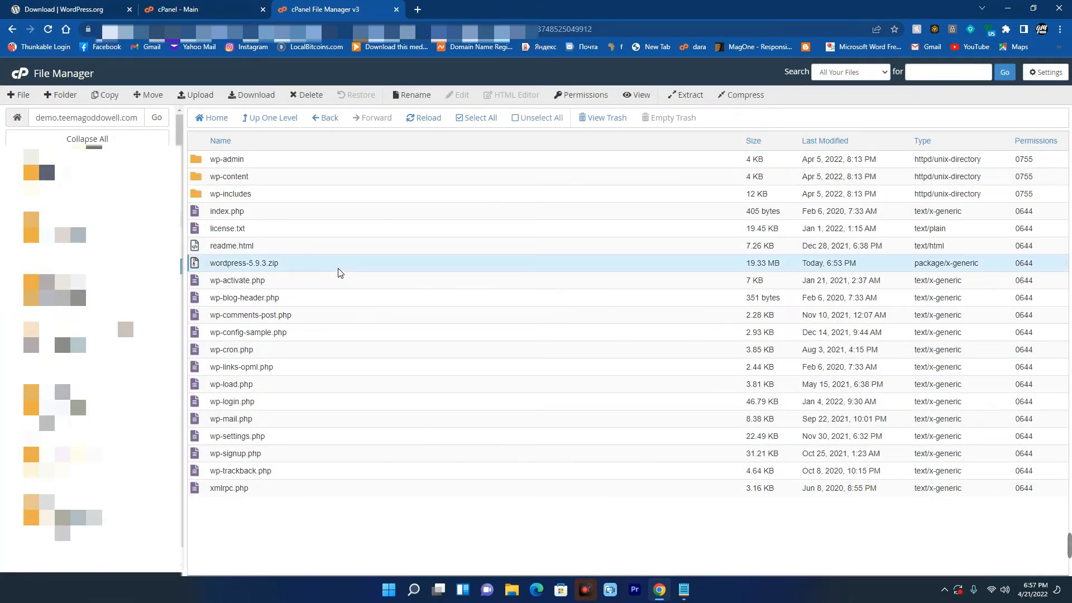
{"action": "left_click", "coordinate": [305, 94]}
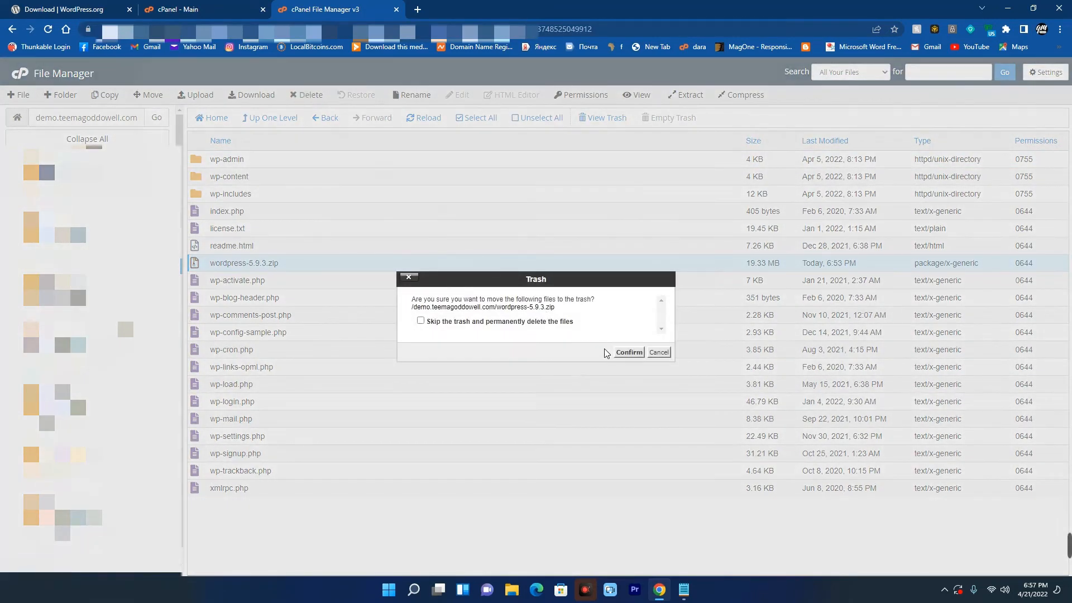
{"action": "left_click", "coordinate": [625, 353]}
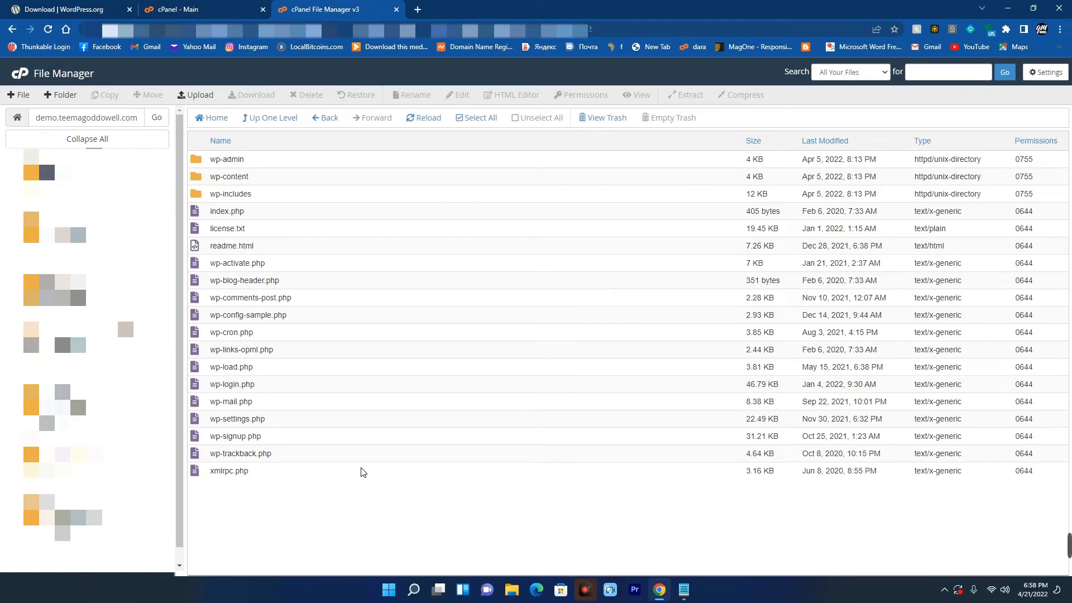
Open demo.teemagoddowell.com in a new browser tab and proceed through WordPress setup in English (United States) to the database connection form.
{"action": "key", "text": "ctrl+t"}
{"action": "type", "text": "demo.tee"}
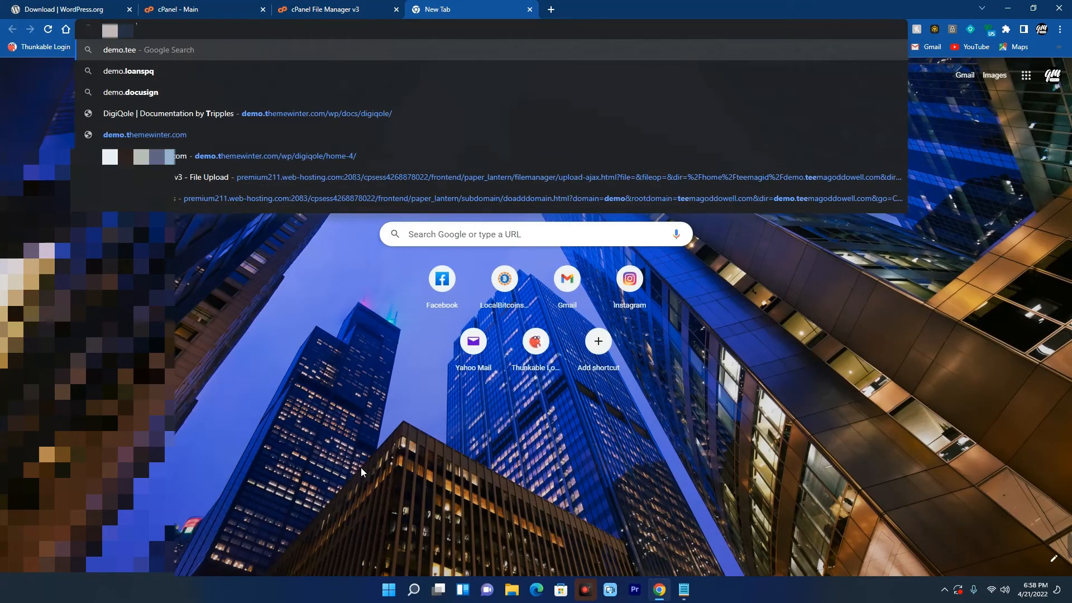
{"action": "type", "text": "m"}
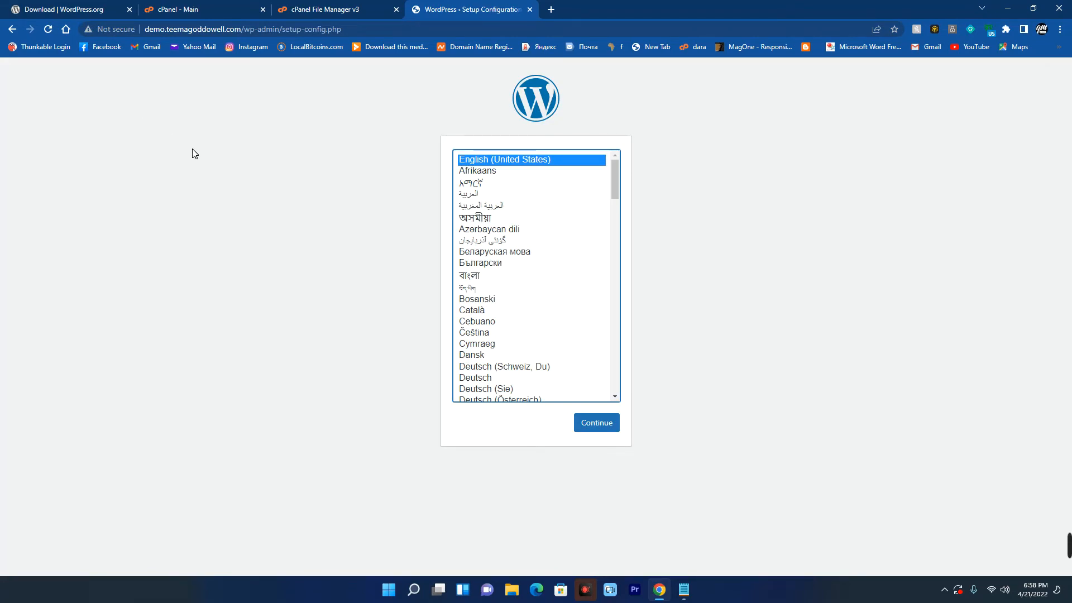
{"action": "left_click", "coordinate": [598, 427]}
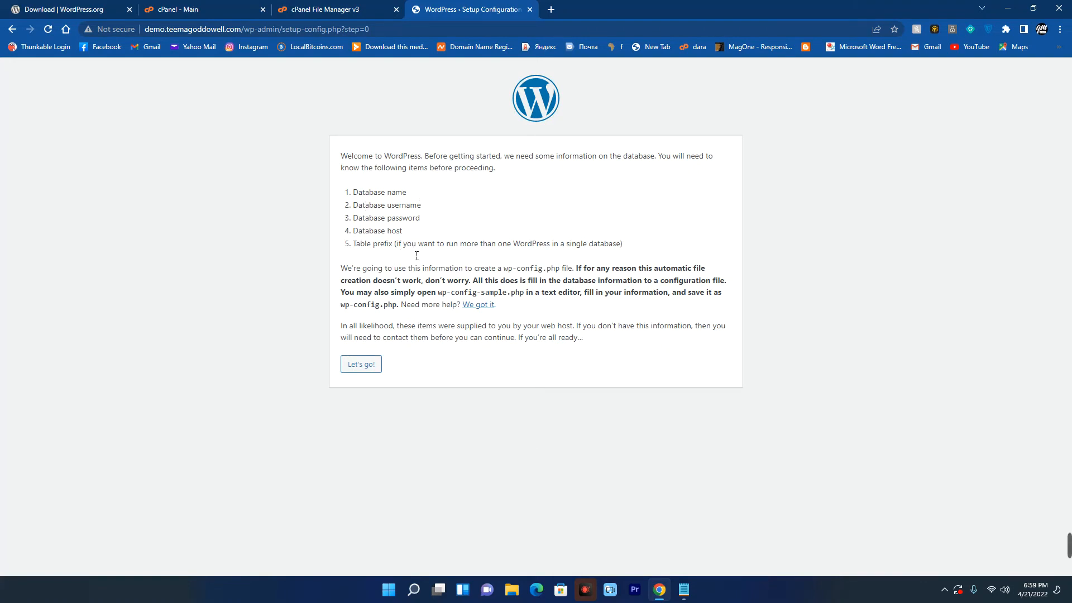
{"action": "left_click", "coordinate": [361, 364]}
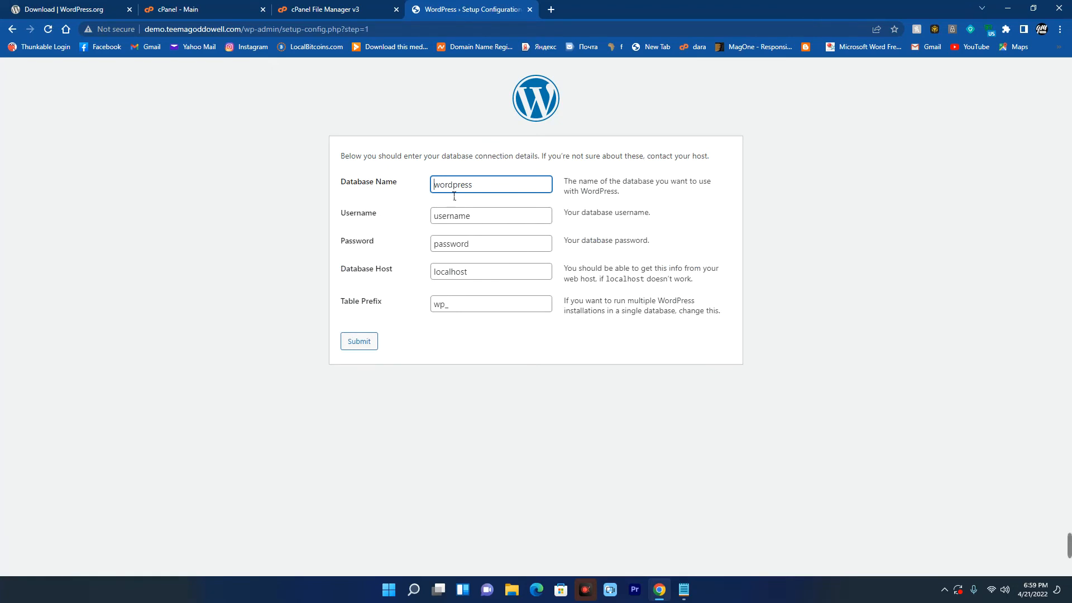
Copy the database name teemagid_demo1 from the Notepad notes into the database connection form.
{"action": "left_click", "coordinate": [453, 216]}
{"action": "left_click", "coordinate": [459, 250]}
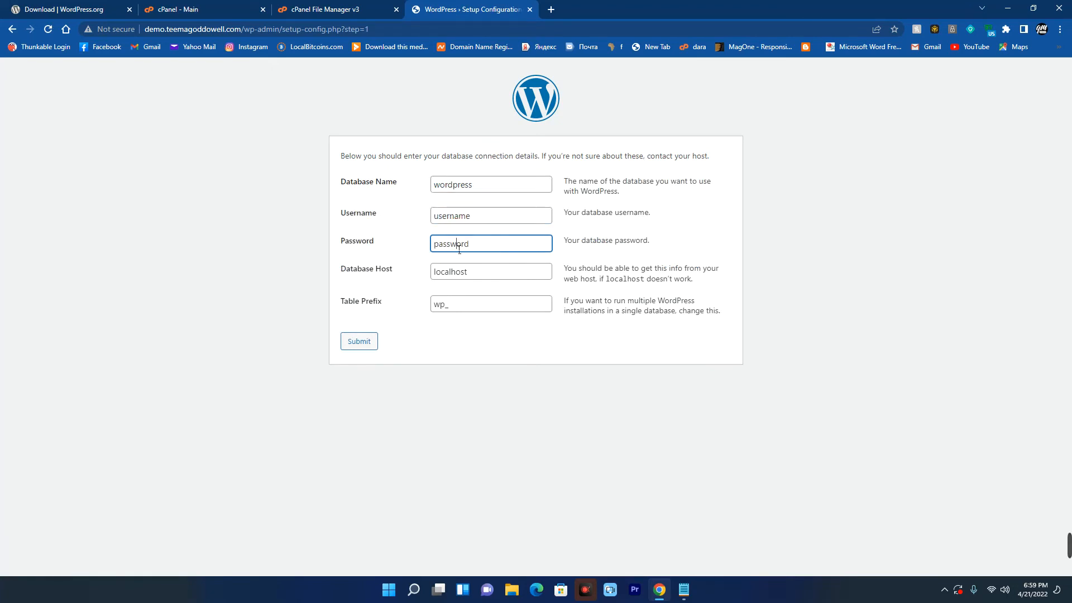
{"action": "left_click", "coordinate": [684, 590]}
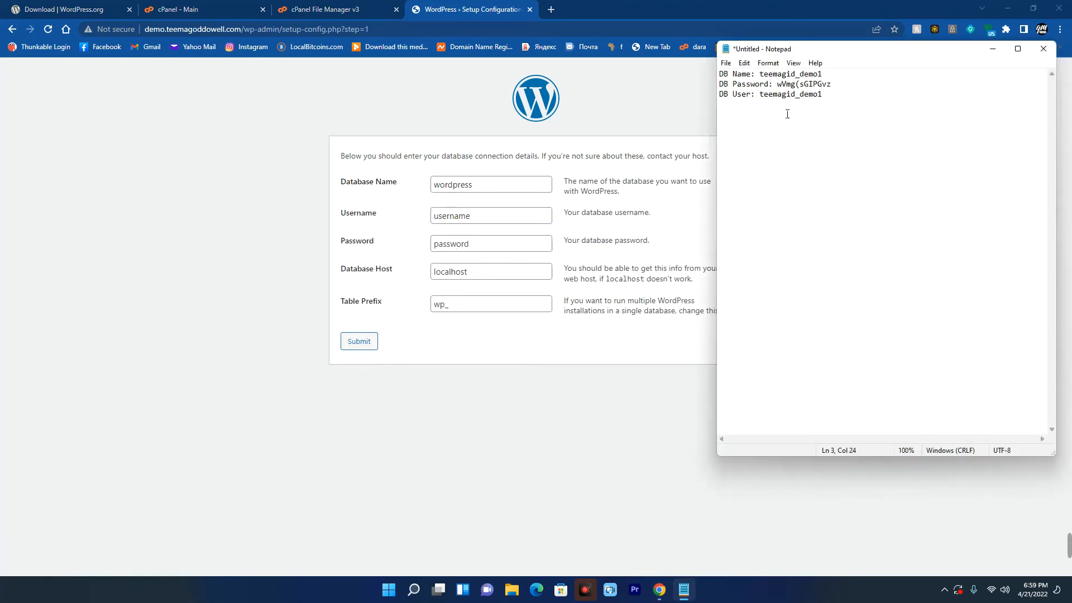
{"action": "left_click_drag", "start_coordinate": [823, 73], "coordinate": [763, 74]}
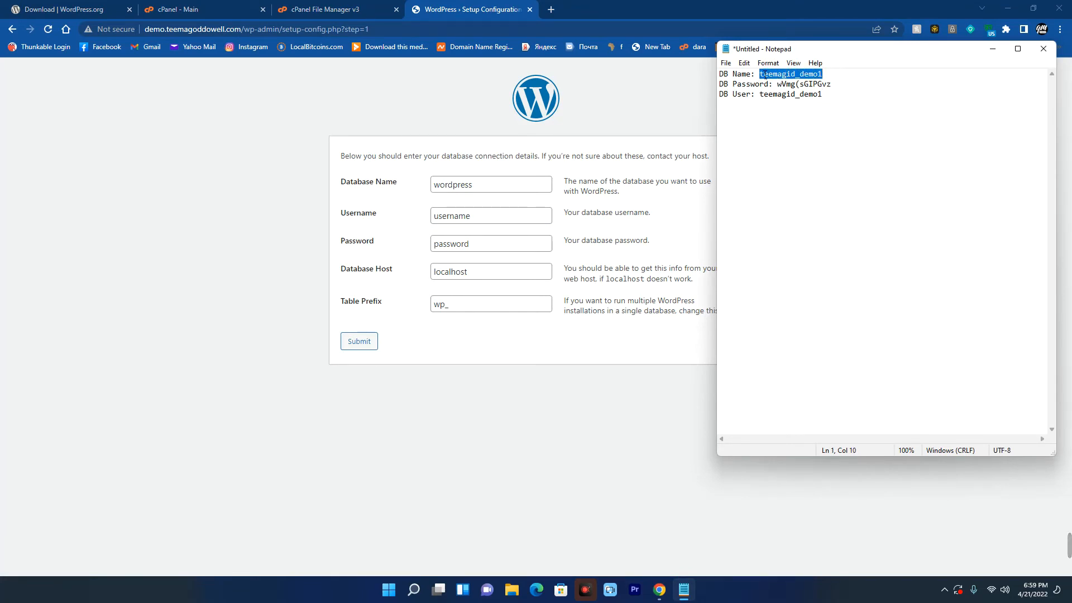
{"action": "double_click", "coordinate": [461, 184]}
{"action": "type", "text": "teemagid_demo1"}
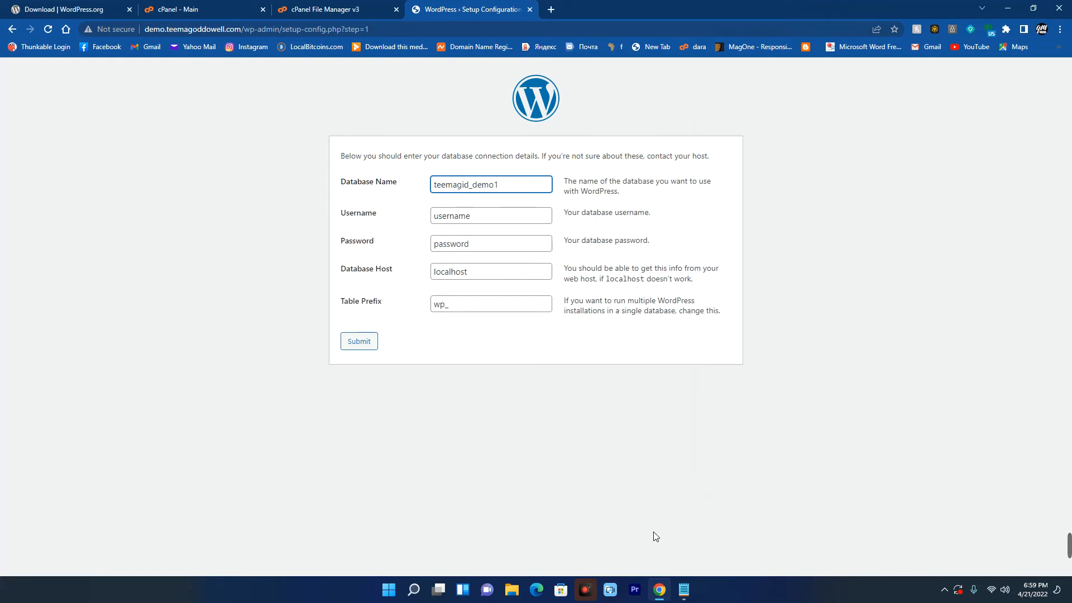
Set the database username to teemagid_demo1, as recorded in the Notepad notes.
{"action": "left_click", "coordinate": [680, 593]}
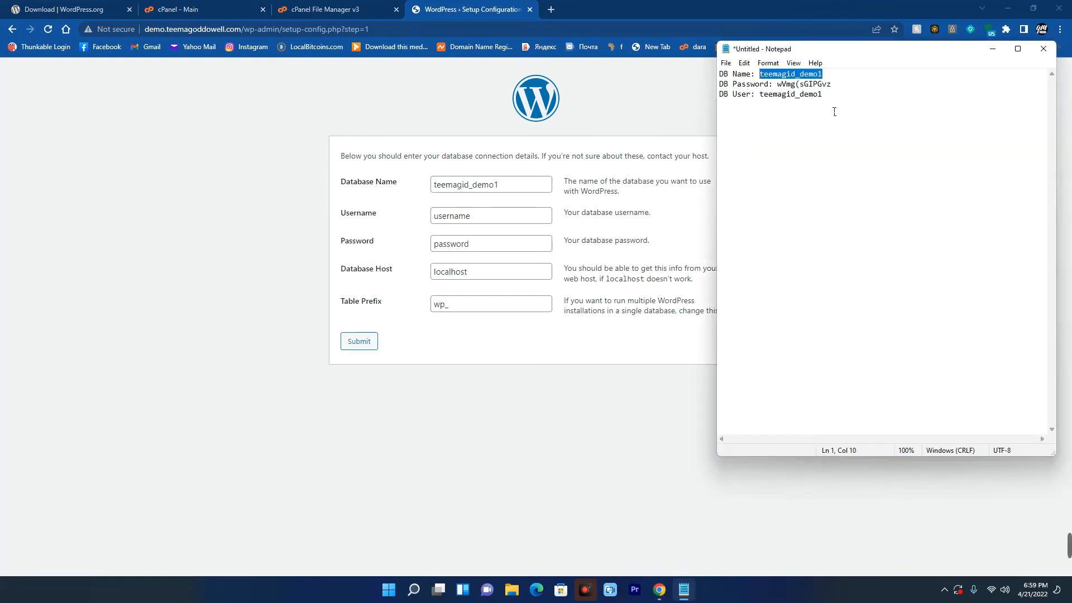
{"action": "left_click", "coordinate": [508, 259]}
{"action": "double_click", "coordinate": [514, 217]}
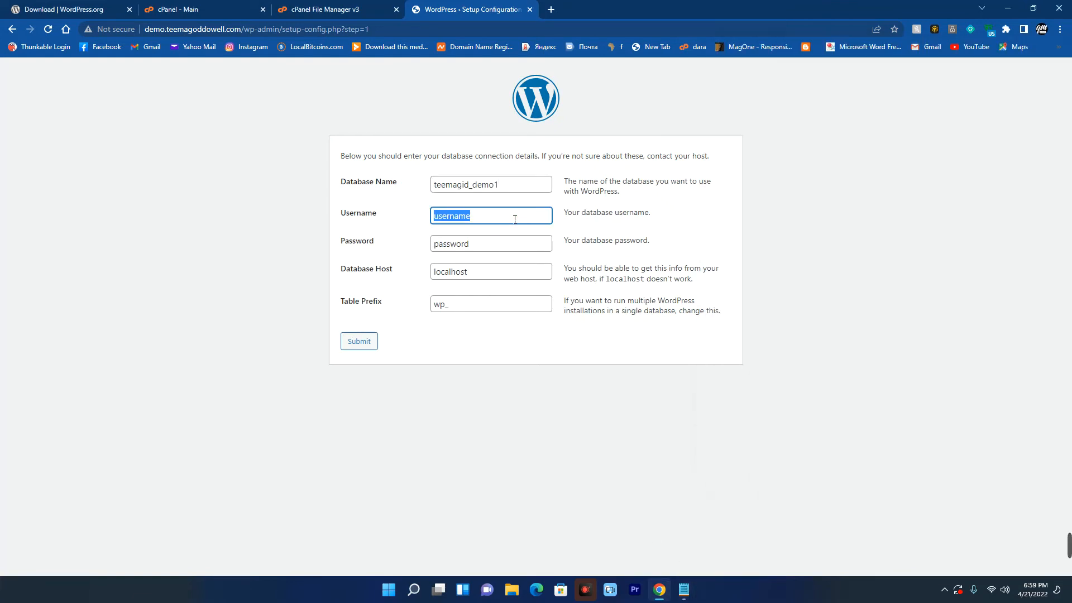
{"action": "type", "text": "teemagid_demo1"}
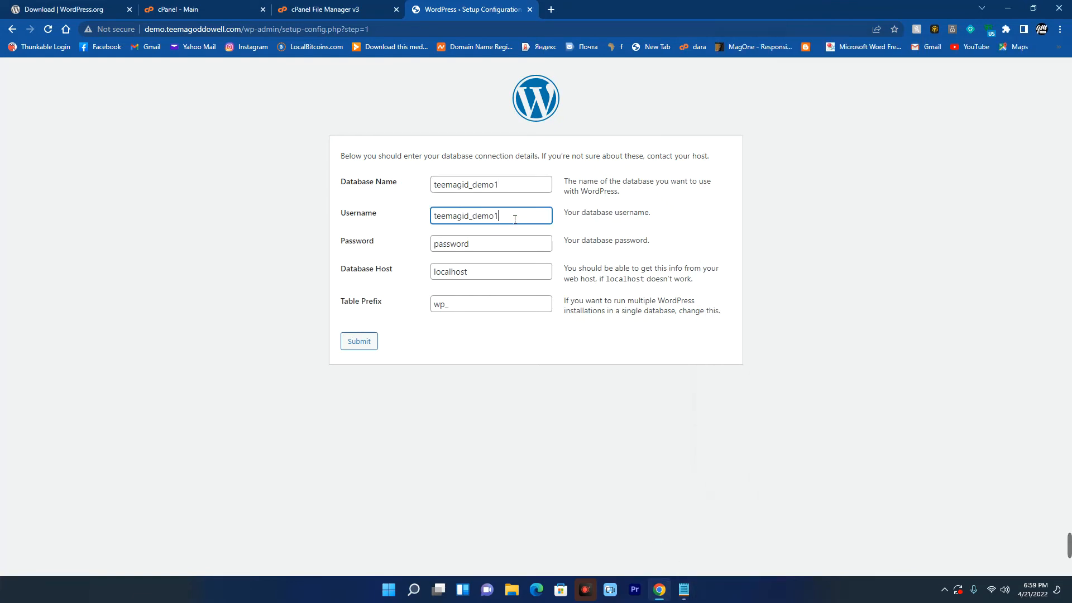
Copy the database password from the Notepad notes into the connection form's Password field.
{"action": "left_click", "coordinate": [685, 592]}
{"action": "double_click", "coordinate": [501, 246]}
{"action": "key", "text": "ctrl+v"}
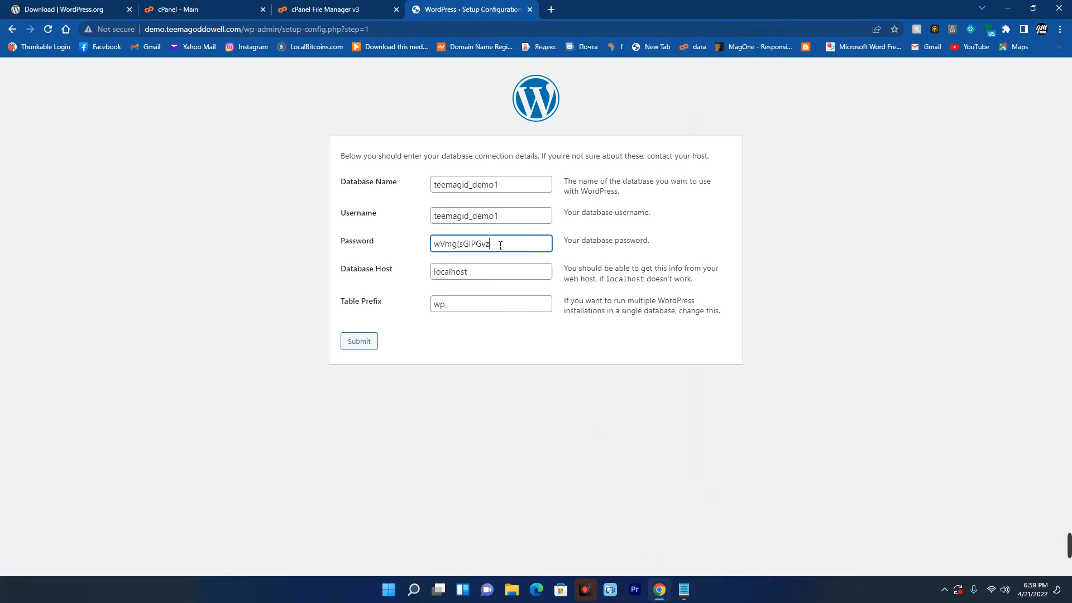
Set the table prefix to wp_teema, keeping localhost as the database host, and submit the connection details.
{"action": "left_click", "coordinate": [477, 337]}
{"action": "left_click", "coordinate": [478, 271]}
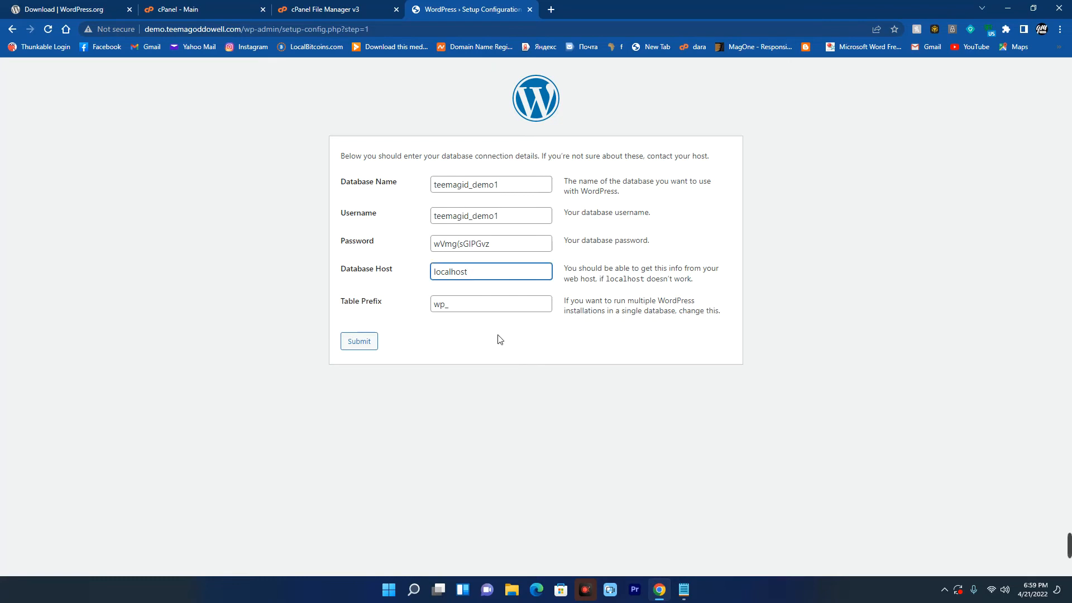
{"action": "key", "text": "Tab"}
{"action": "double_click", "coordinate": [472, 306]}
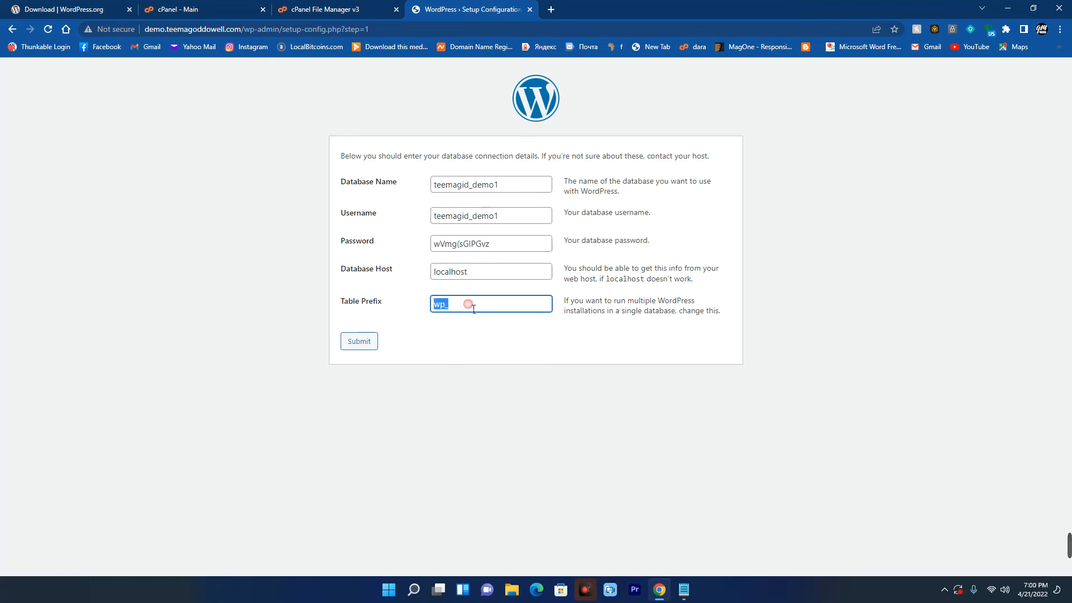
{"action": "type", "text": "wp_teema"}
{"action": "left_click", "coordinate": [481, 337]}
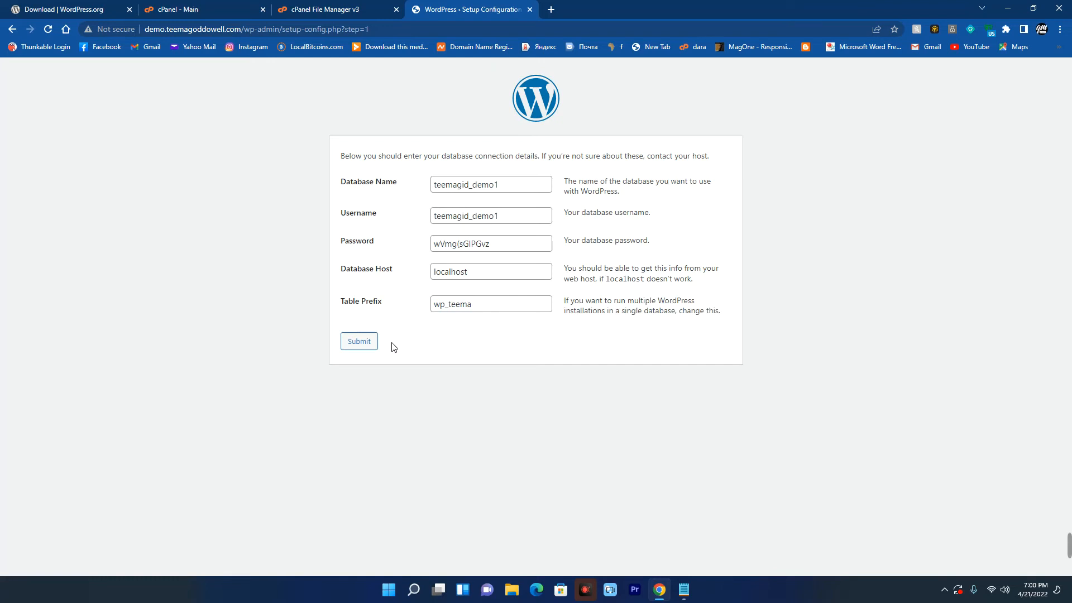
{"action": "left_click", "coordinate": [357, 343]}
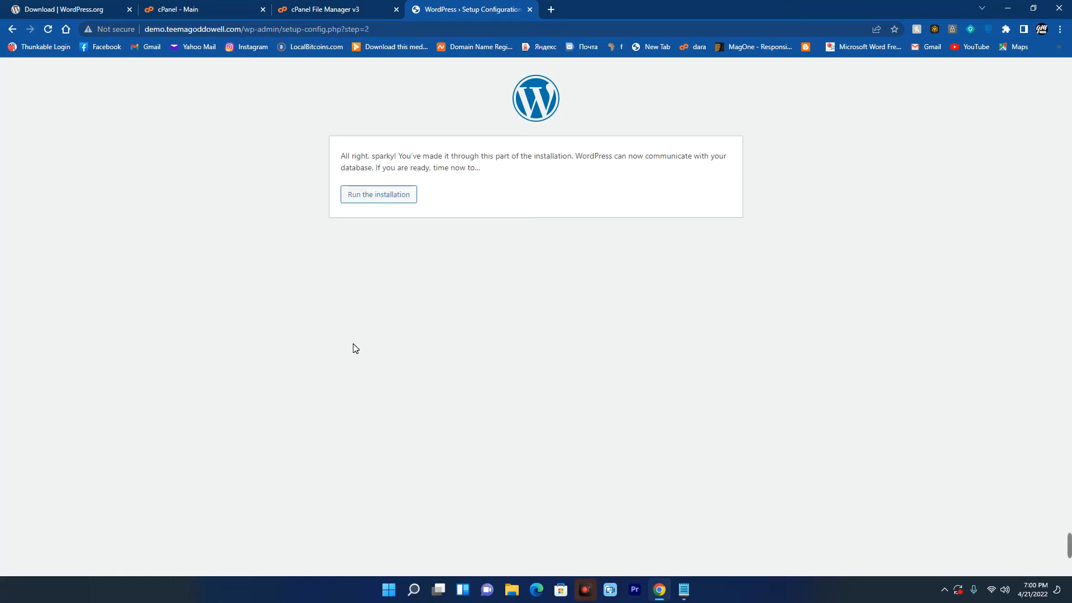
Run the WordPress installation and fill in the site title Demo Site and the username demo_user.
{"action": "left_click", "coordinate": [387, 195]}
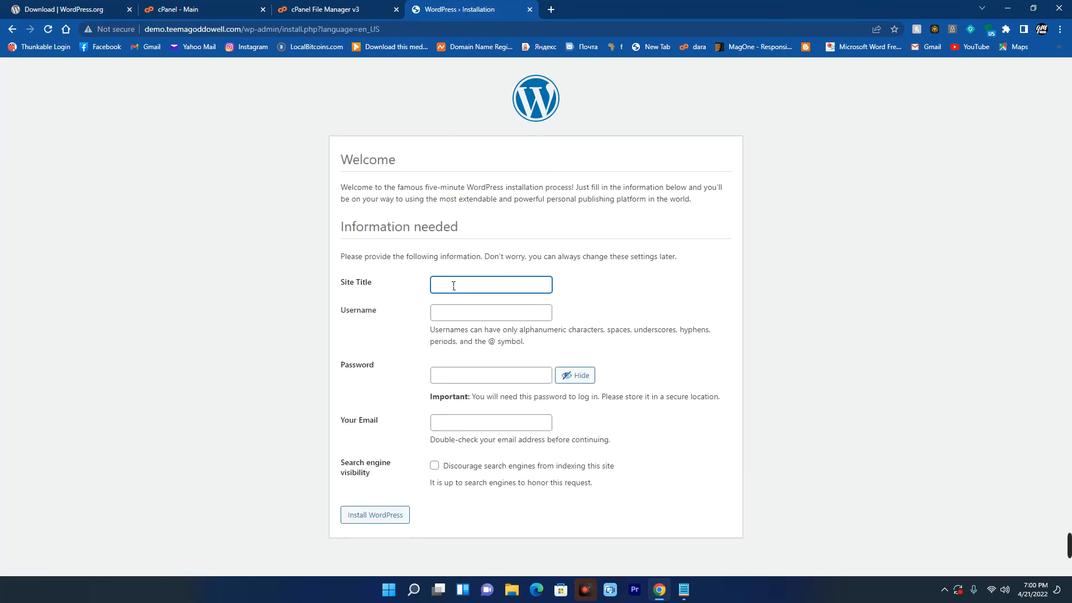
{"action": "left_click", "coordinate": [453, 285]}
{"action": "type", "text": "Demo Sit"}
{"action": "left_click", "coordinate": [456, 314]}
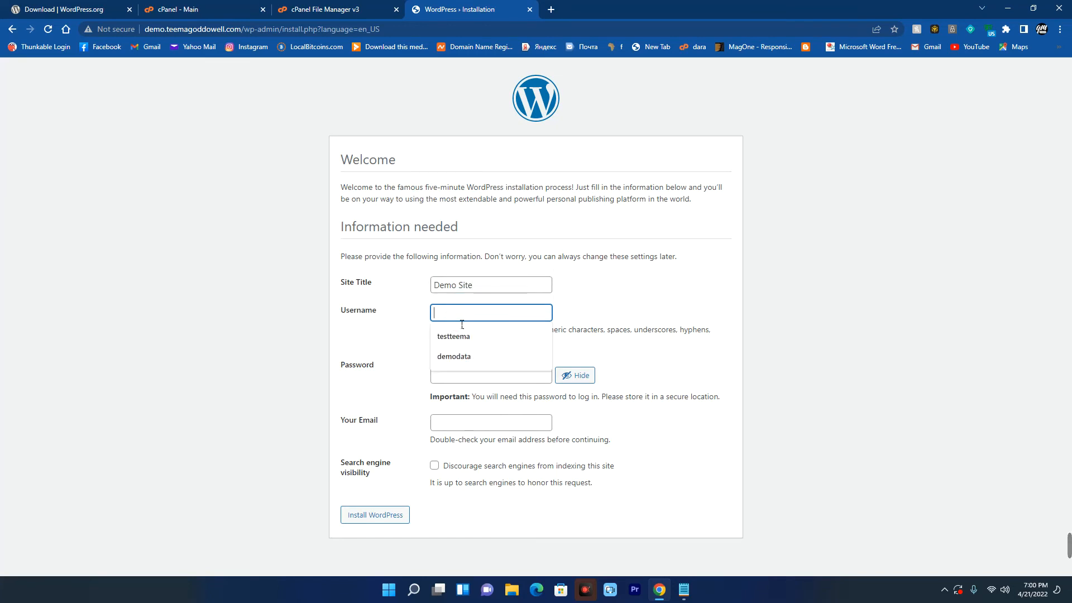
{"action": "type", "text": "demo_user"}
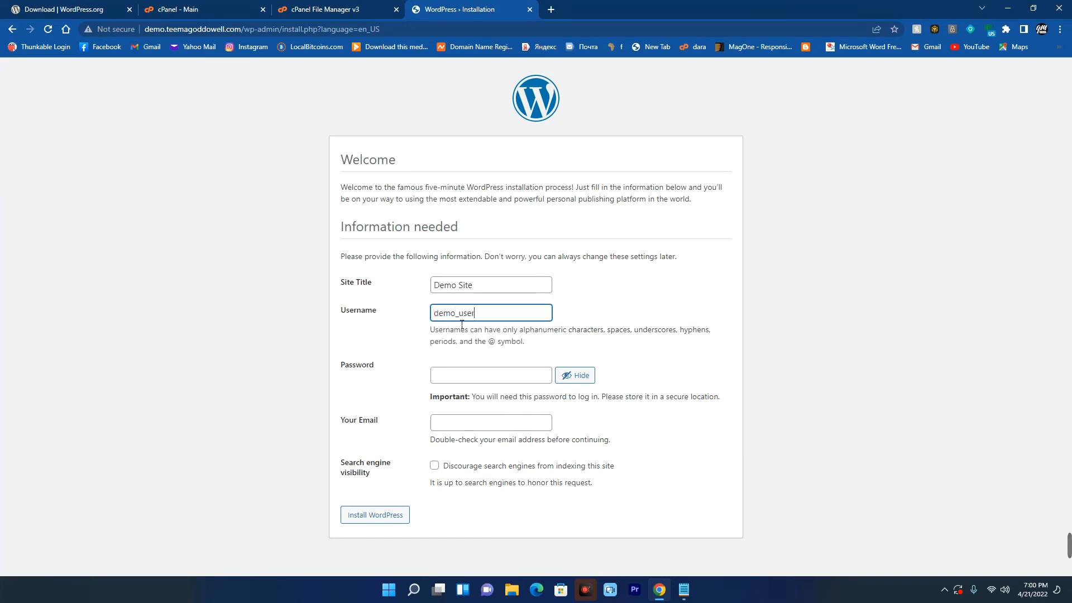
Copy the password from the Notepad notes into the Password field of the site information form.
{"action": "left_click", "coordinate": [474, 377]}
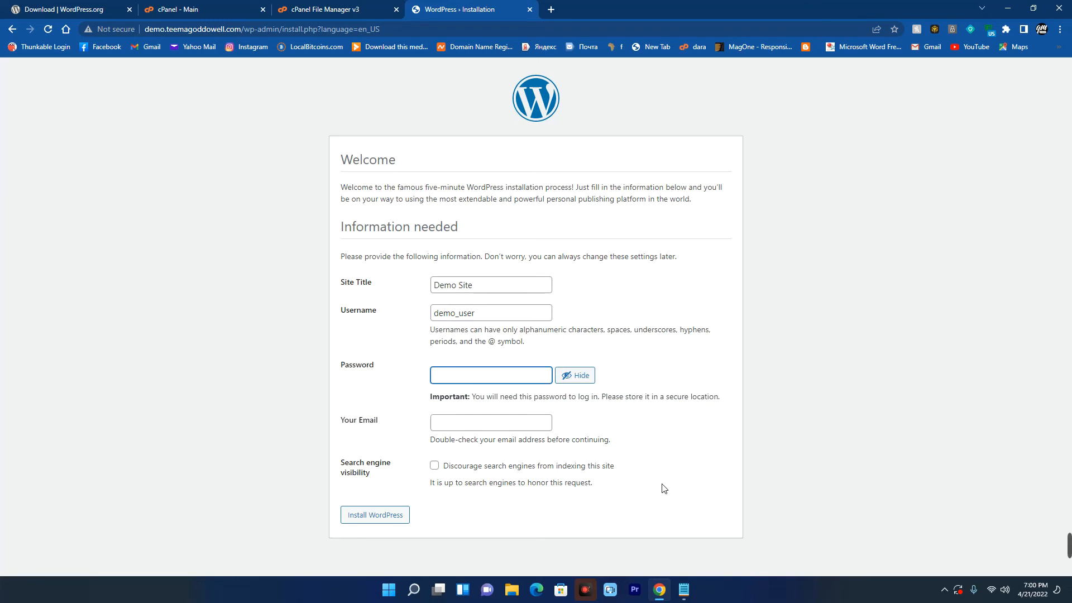
{"action": "left_click", "coordinate": [684, 589]}
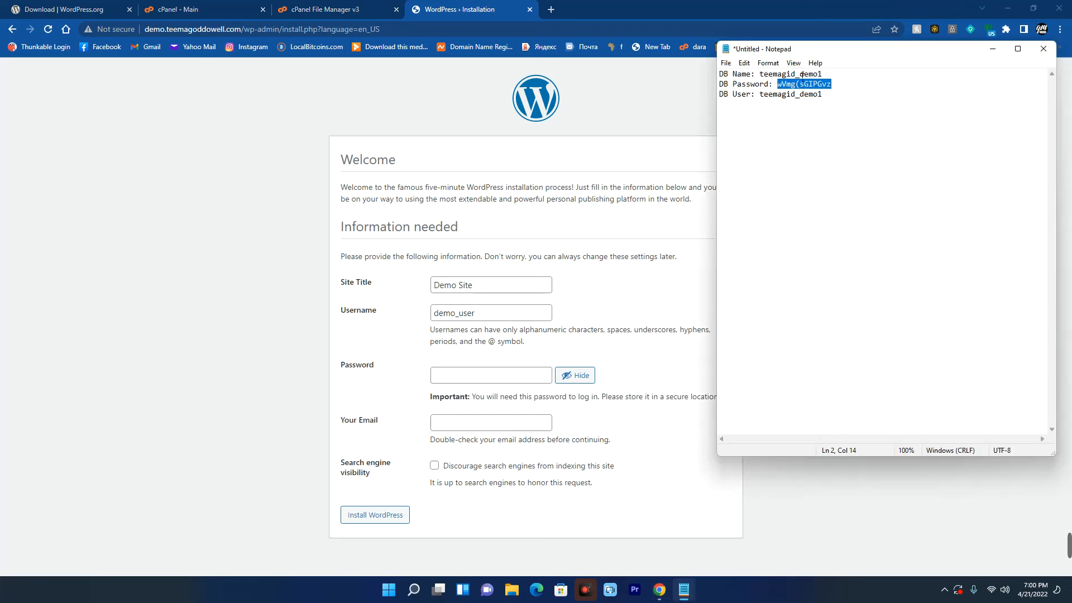
{"action": "right_click", "coordinate": [796, 92]}
{"action": "left_click", "coordinate": [827, 123]}
{"action": "left_click", "coordinate": [468, 373]}
{"action": "key", "text": "ctrl+v"}
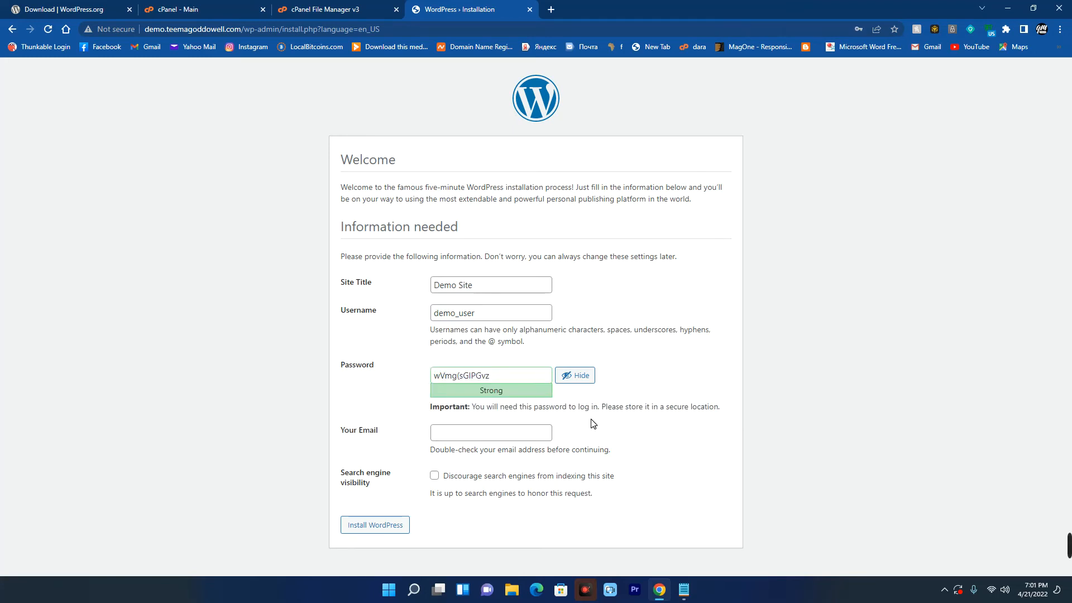
Enter the administrator's e-mail address and install WordPress, declining to save the password in the browser.
{"action": "left_click", "coordinate": [502, 438]}
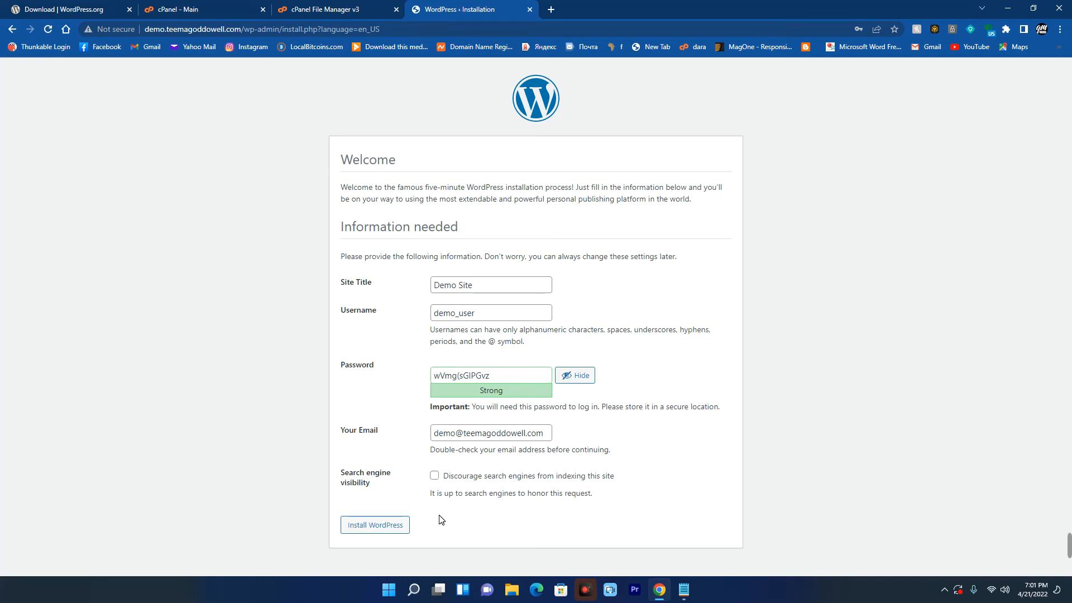
{"action": "left_click", "coordinate": [398, 532]}
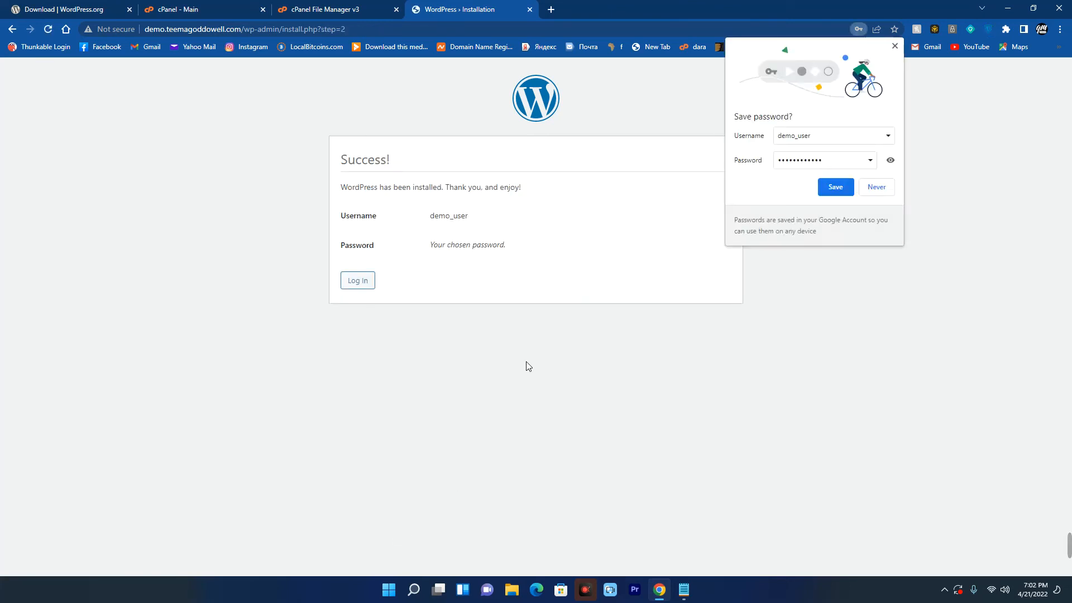
{"action": "left_click", "coordinate": [876, 188]}
Go to the WordPress login page and enter the username demo_user and the account password.
{"action": "left_click", "coordinate": [358, 280]}
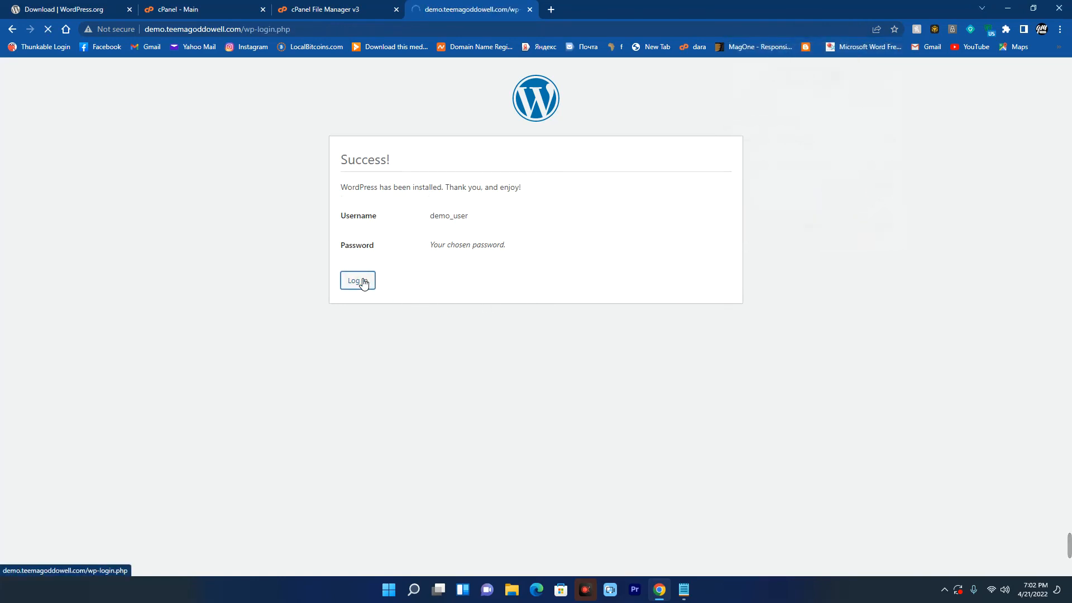
{"action": "left_click", "coordinate": [487, 212]}
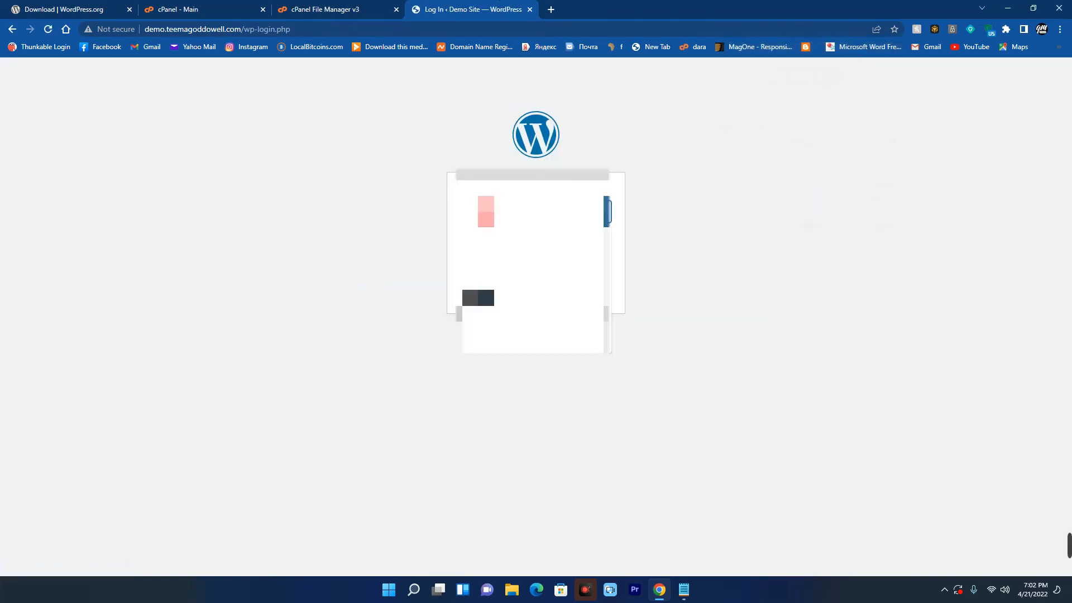
{"action": "type", "text": "demo_u"}
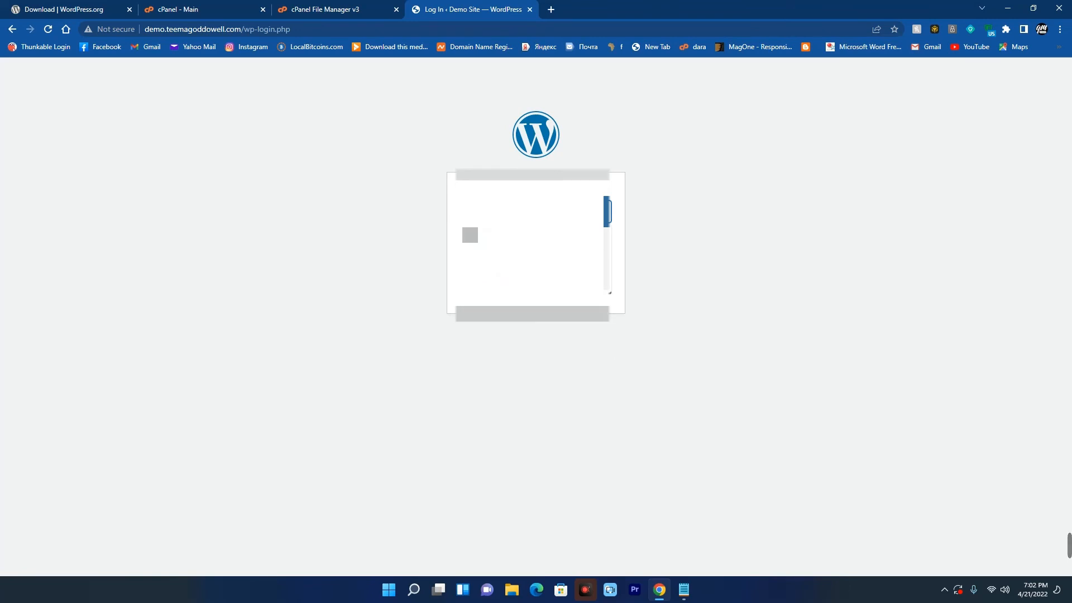
{"action": "type", "text": "ser"}
{"action": "key", "text": "Tab"}
{"action": "key", "text": "ctrl+v"}
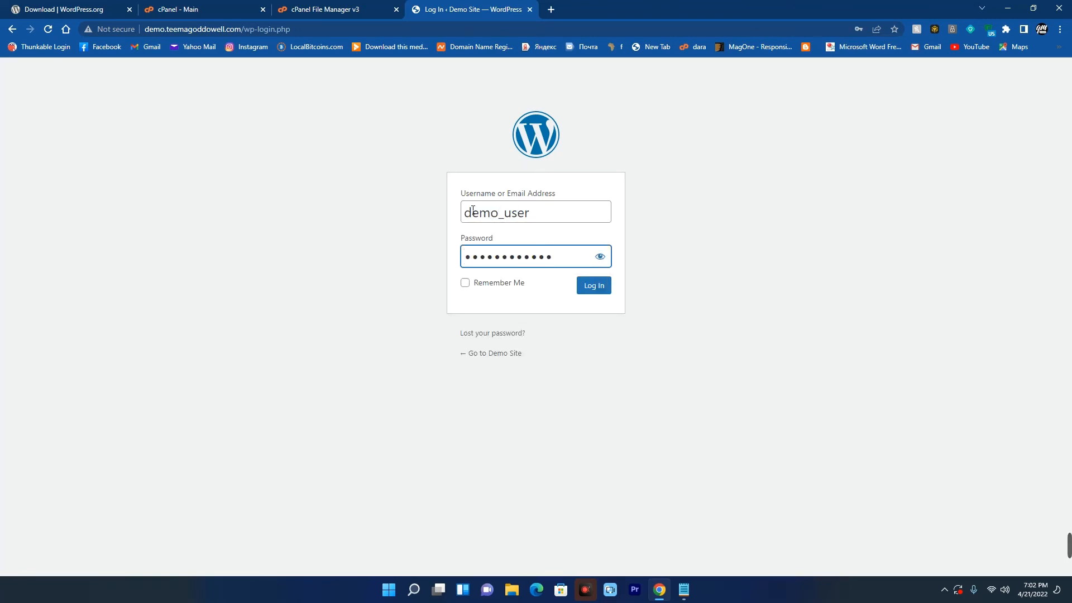
{"action": "double_click", "coordinate": [550, 193]}
{"action": "left_click", "coordinate": [601, 187]}
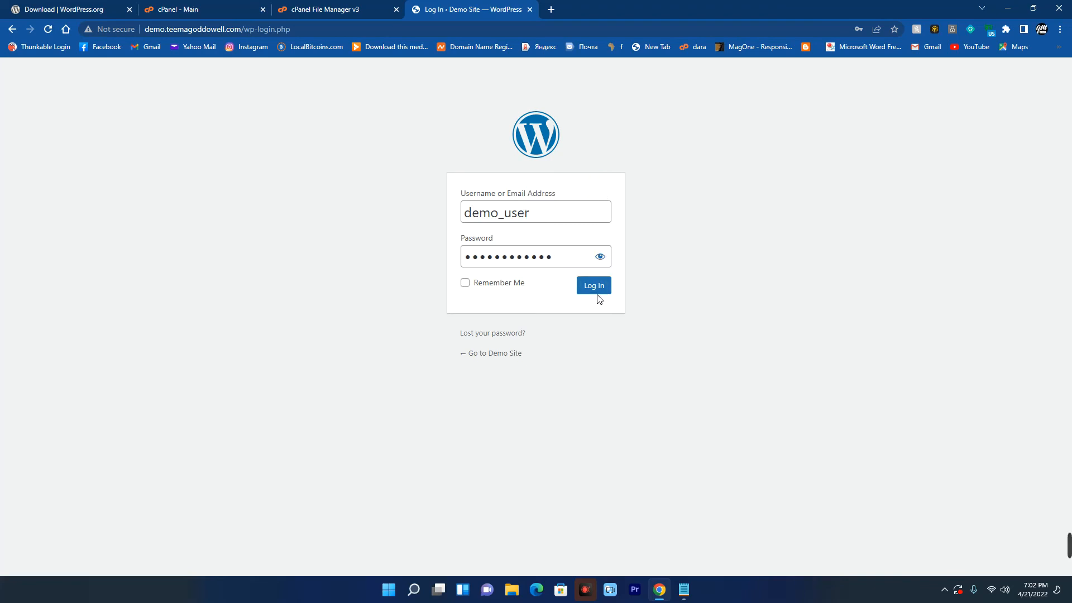
{"action": "double_click", "coordinate": [672, 264]}
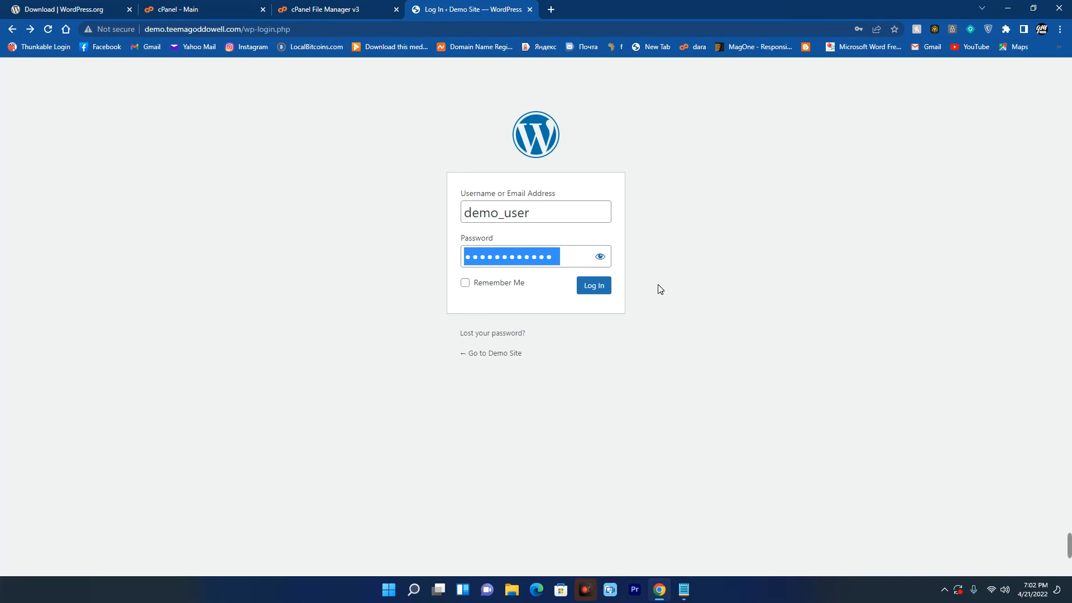
Log in to the WordPress dashboard and view the Demo Site's front page in a new browser tab, down to its footer.
{"action": "left_click", "coordinate": [591, 286]}
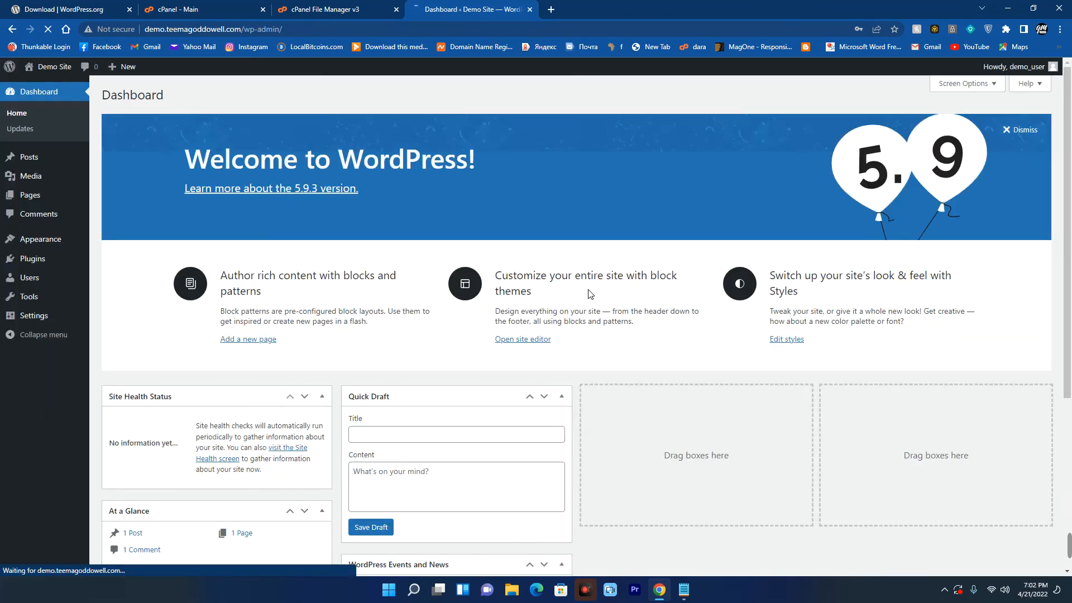
{"action": "mouse_move", "coordinate": [50, 68]}
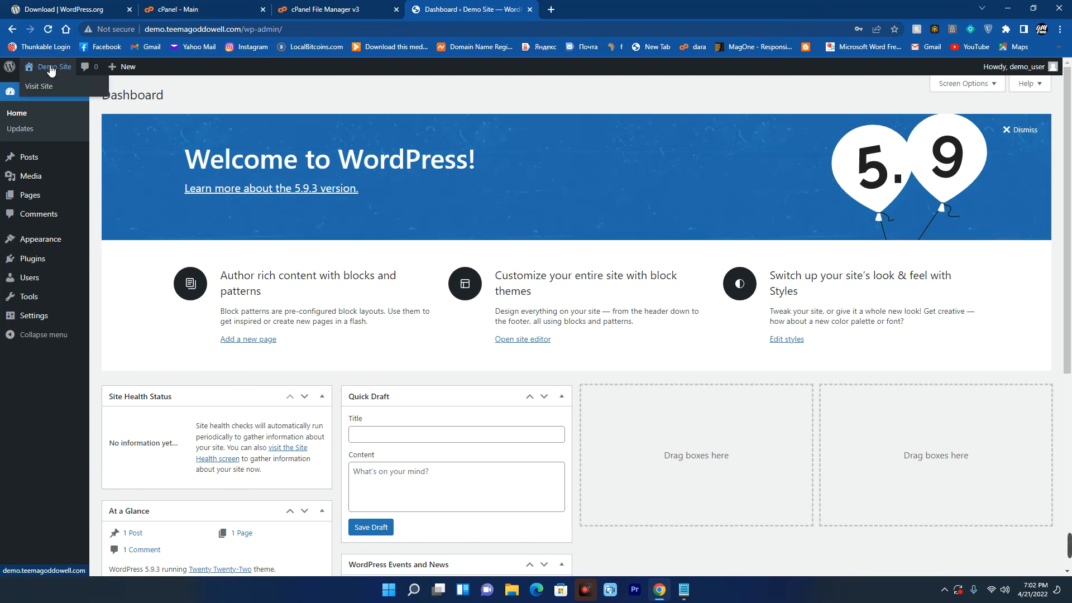
{"action": "middle_click", "coordinate": [37, 90]}
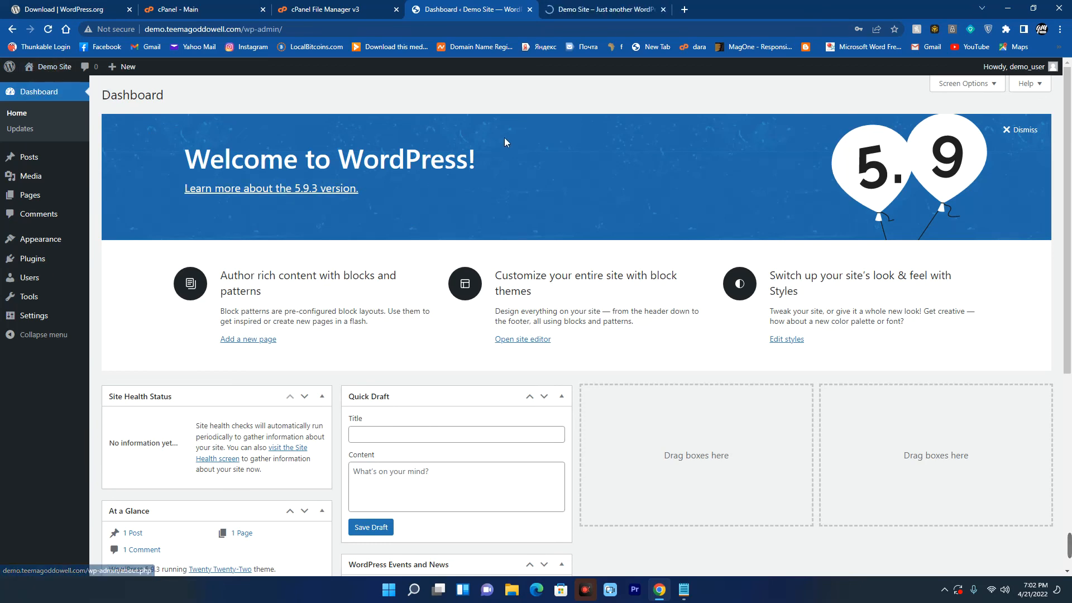
{"action": "left_click", "coordinate": [587, 5]}
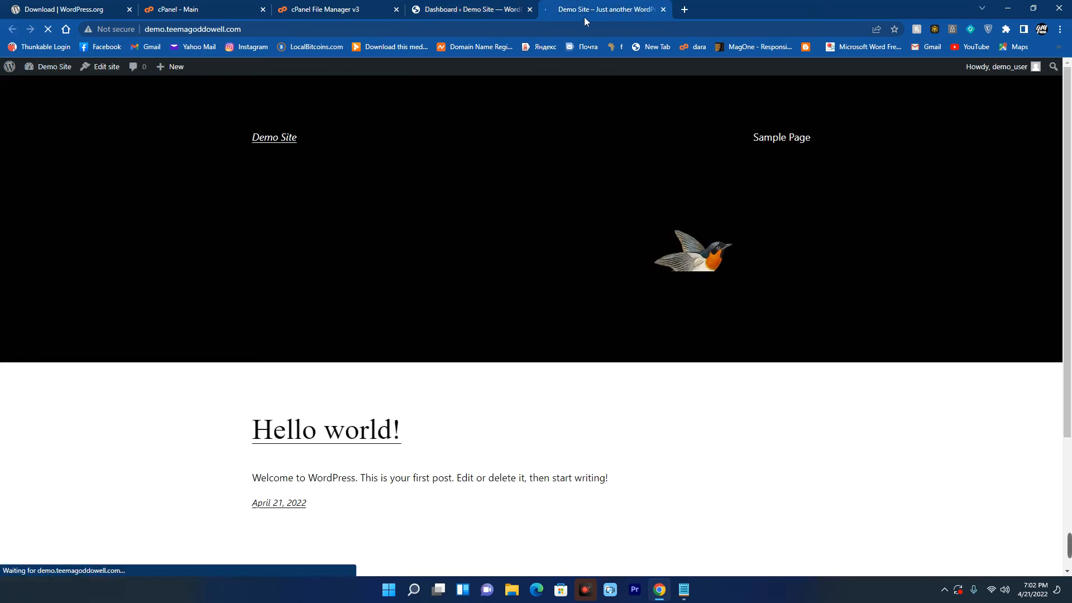
{"action": "scroll", "coordinate": [347, 333], "scroll_direction": "down", "scroll_amount": 3}
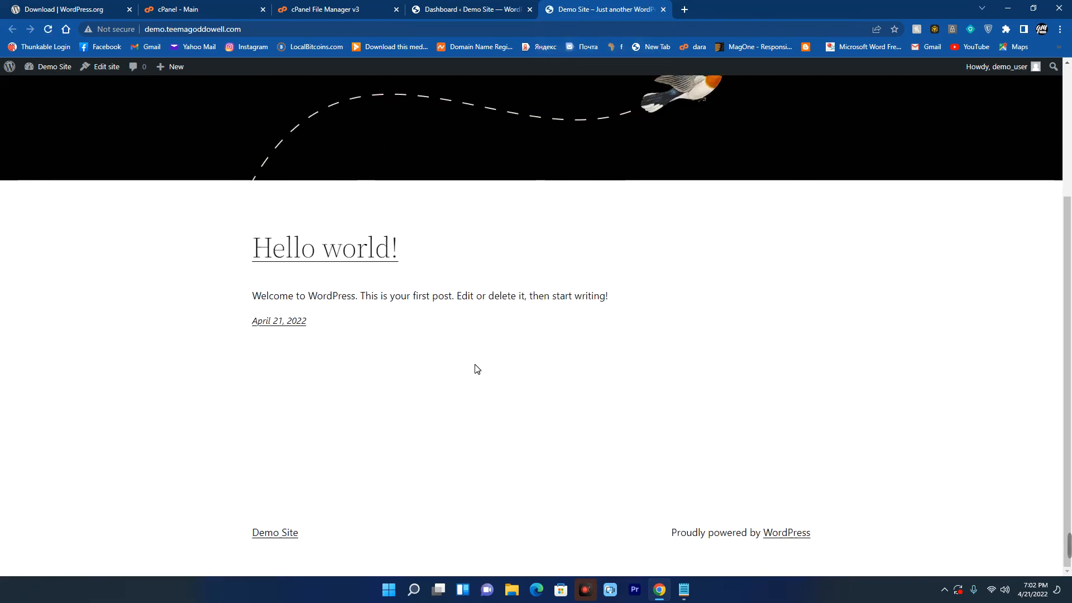
Return to the WordPress dashboard, look over its widgets, and open the site's Themes page.
{"action": "left_click", "coordinate": [442, 4]}
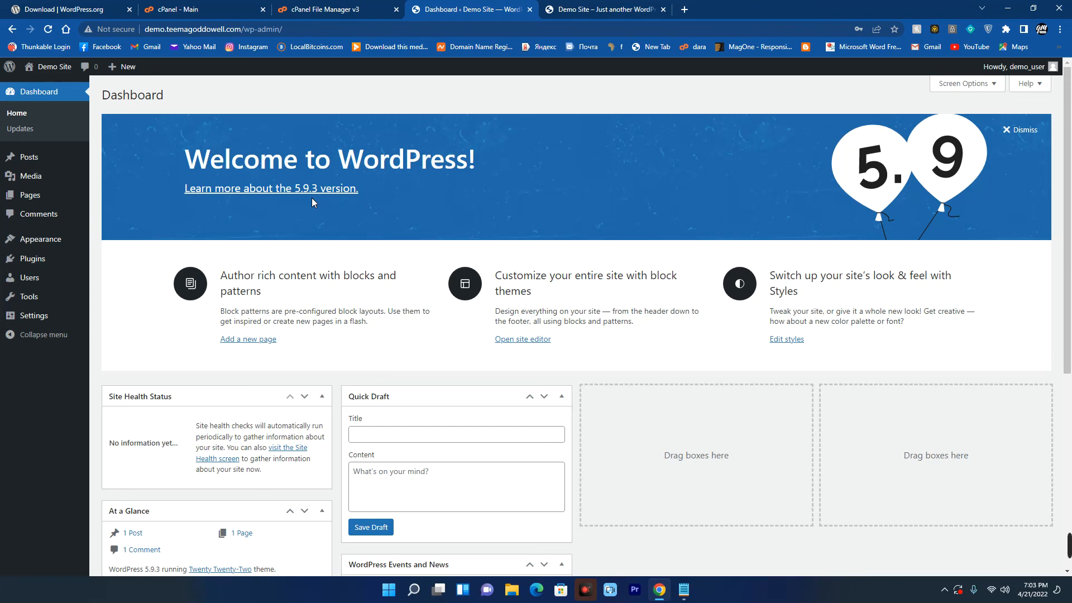
{"action": "scroll", "coordinate": [312, 198], "scroll_direction": "down", "scroll_amount": 6}
{"action": "scroll", "coordinate": [334, 214], "scroll_direction": "up", "scroll_amount": 2}
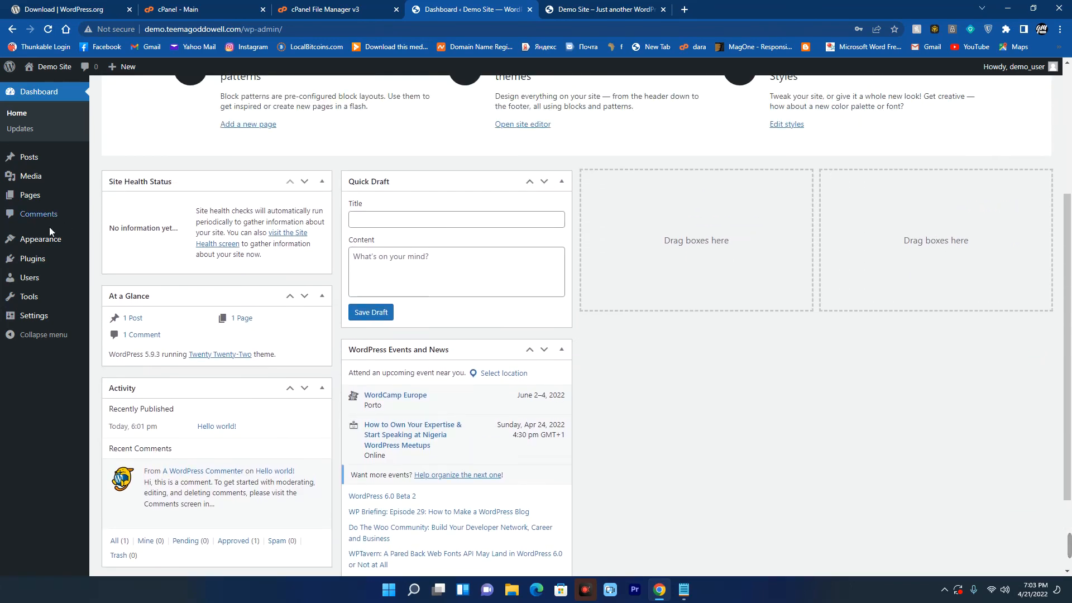
{"action": "mouse_move", "coordinate": [30, 246]}
{"action": "left_click", "coordinate": [118, 242]}
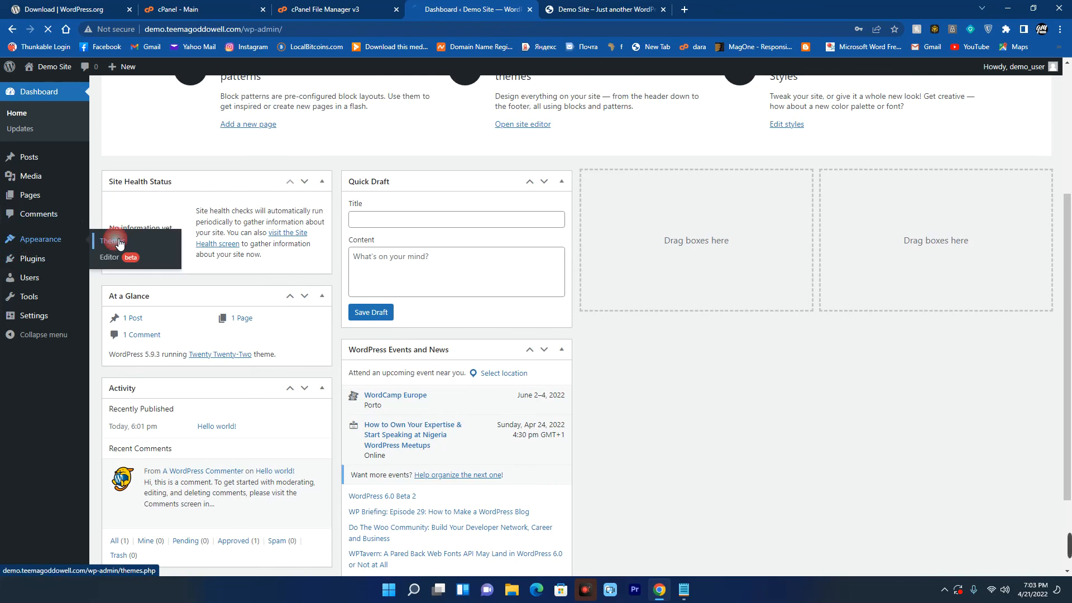